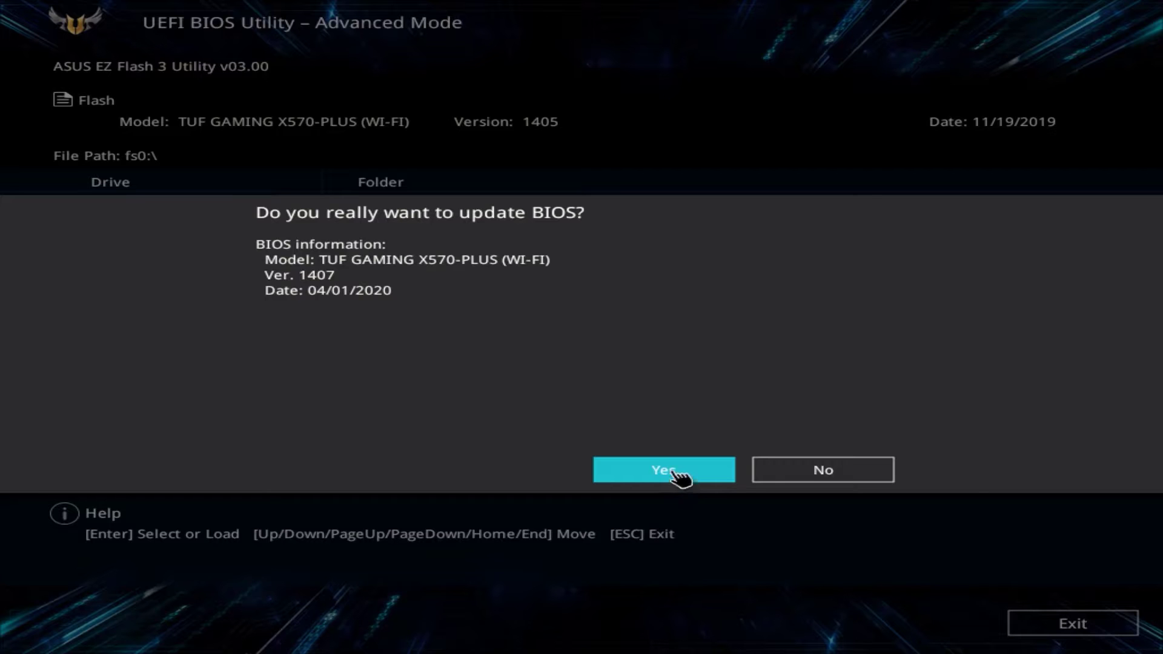
Confirm with Yes to flash BIOS version 1407 in EZ Flash 3
left_click(674, 471)
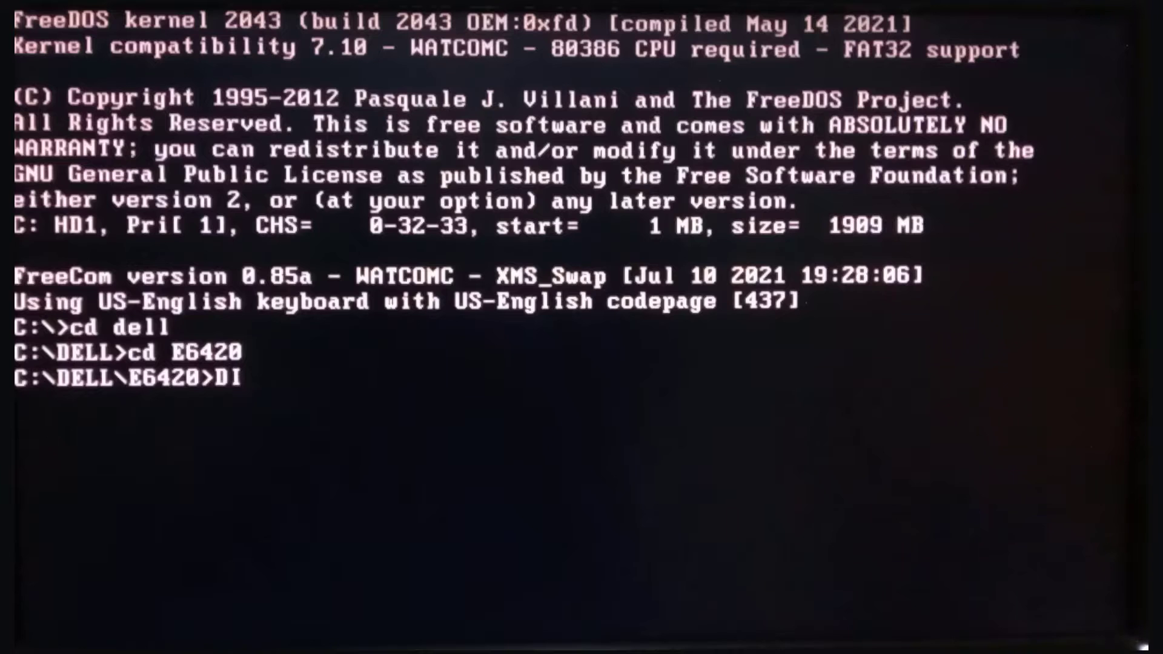
List the E6420 folder, then run E6420A08.EXE and answer y to start the update
type("R")
key("Return")
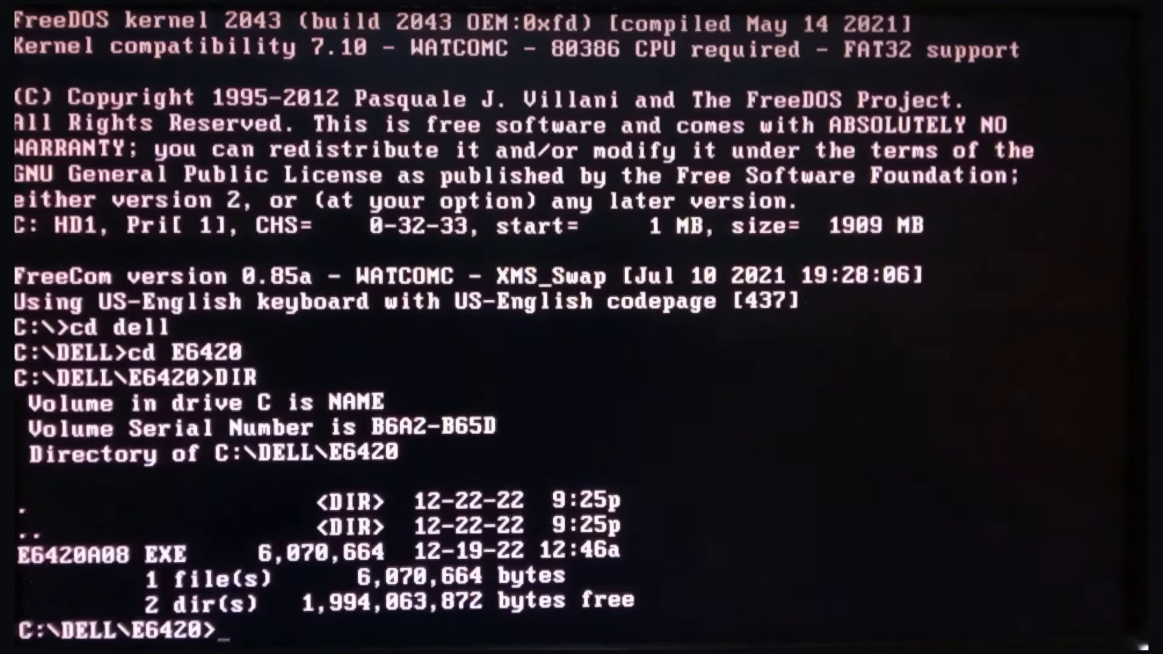
type("E6420A08.EXE")
key("Return")
type("y")
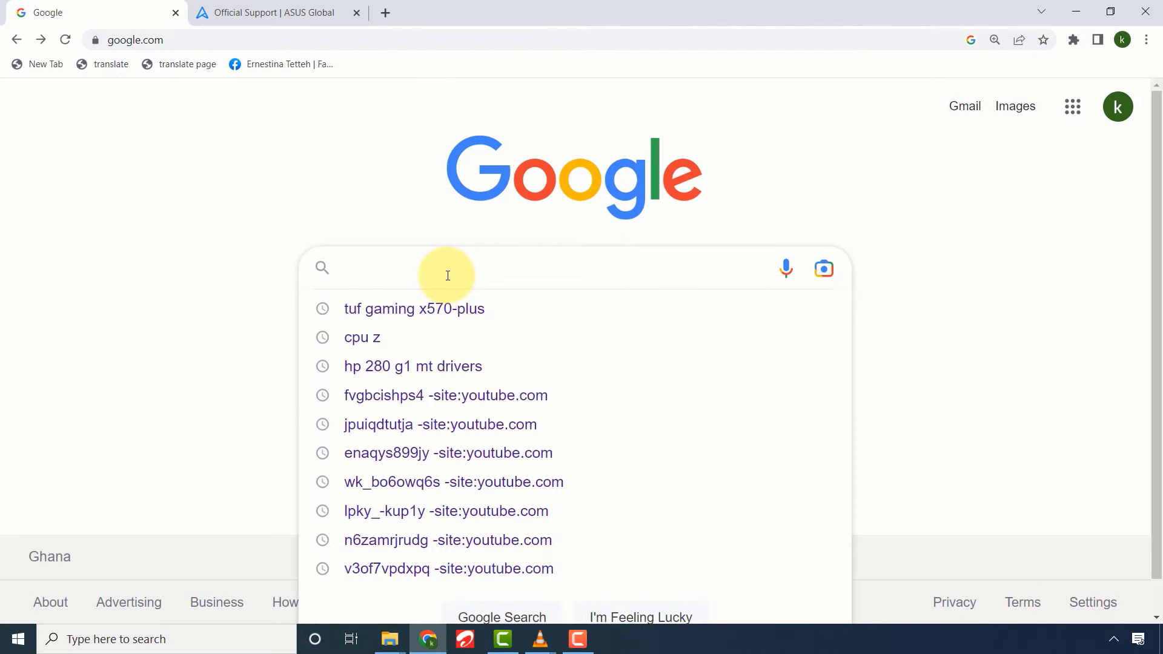
Search Google for 'tuf gaming x570-plus' and open the ASUS TUF GAMING X570-PLUS product page
type("Ty")
key("BackSpace")
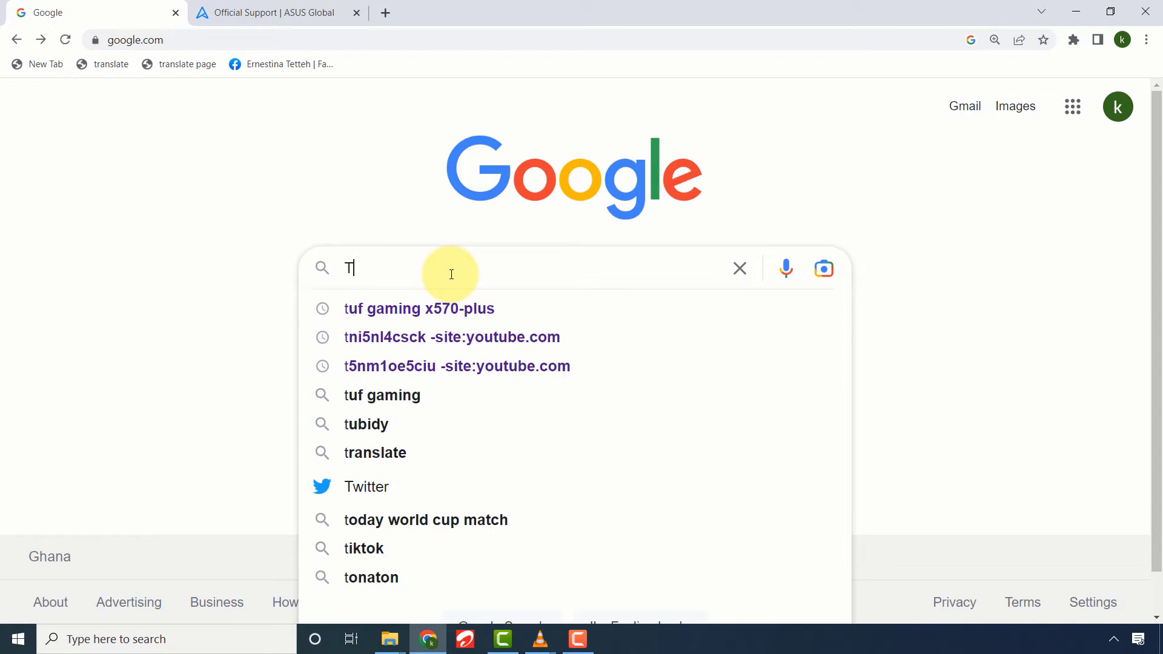
type("UF")
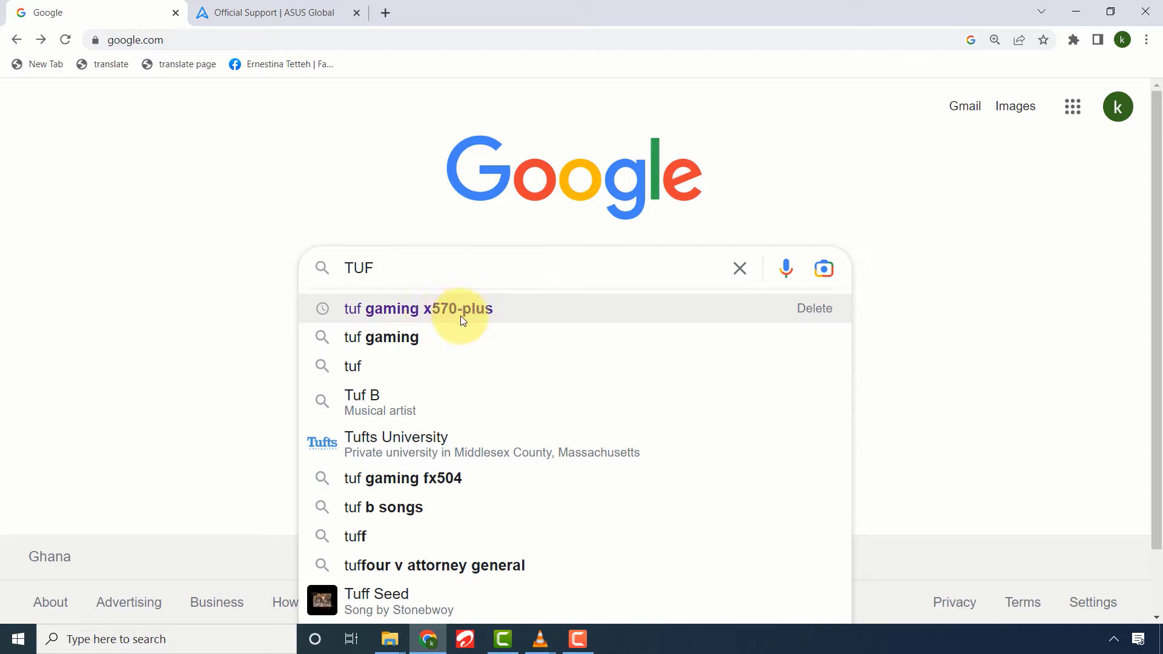
left_click(438, 316)
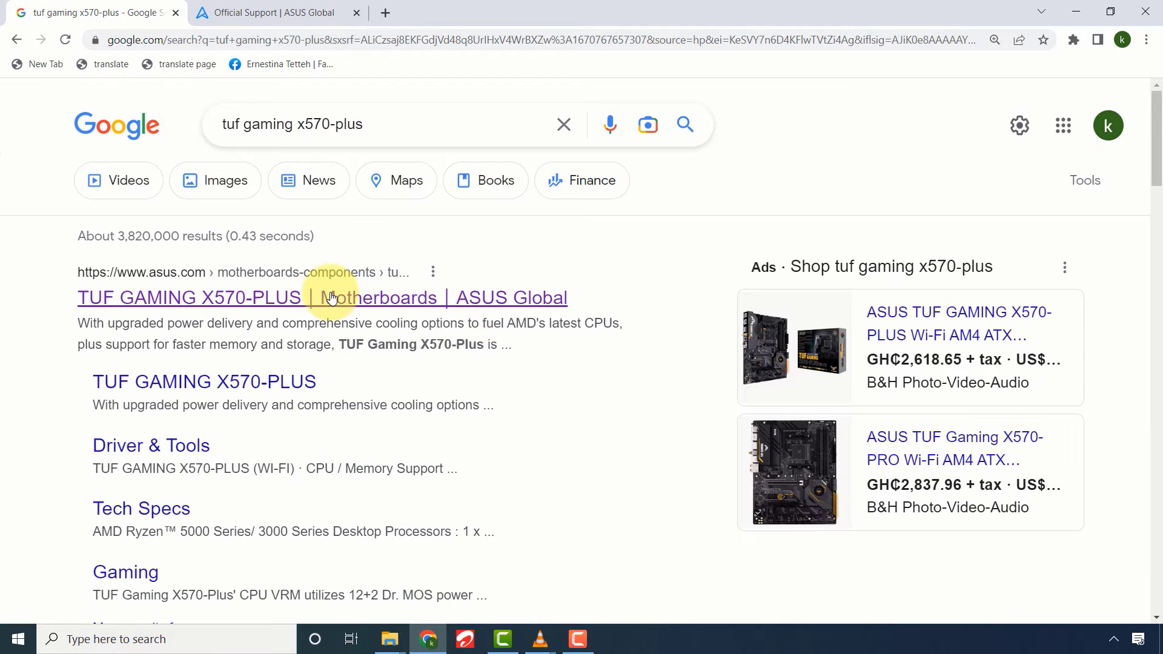
left_click(226, 302)
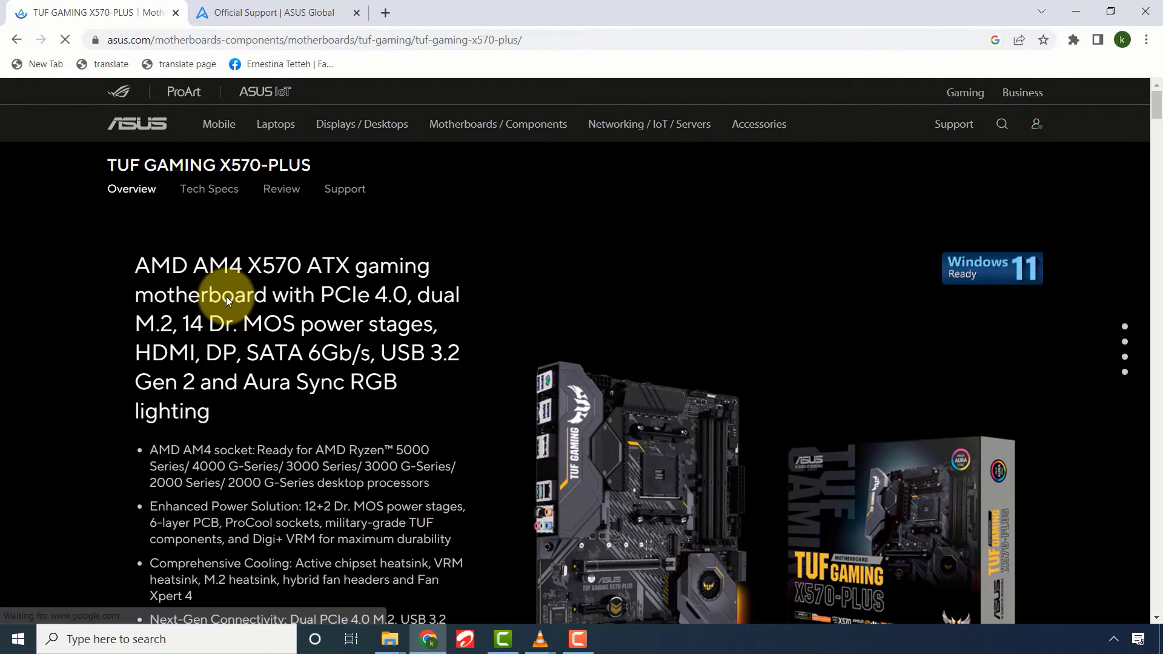
Go to Support > Driver & Utility and show the BIOS & FIRMWARE downloads
left_click(347, 193)
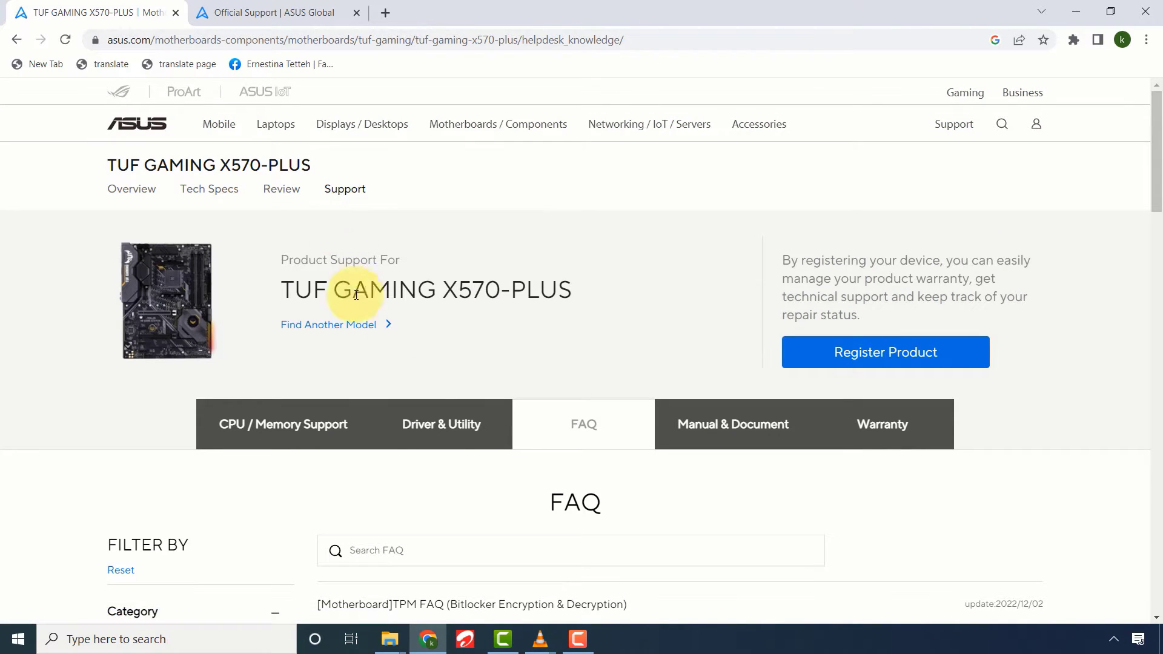
left_click(448, 429)
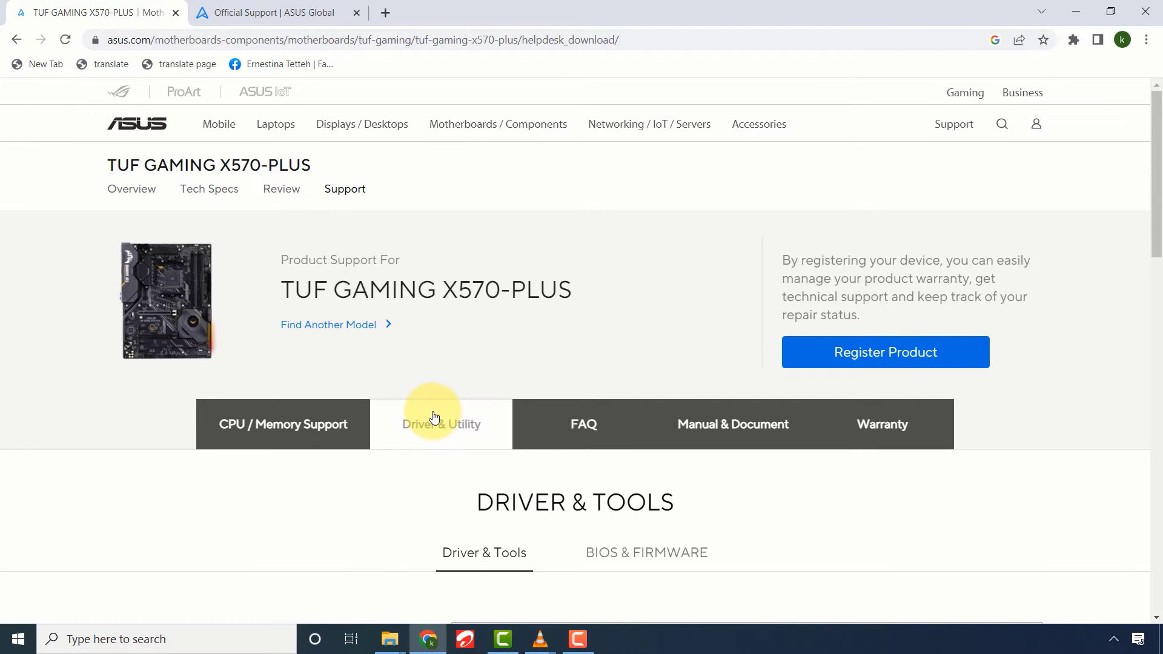
scroll(695, 524, "down", 3)
scroll(695, 524, "down", 2)
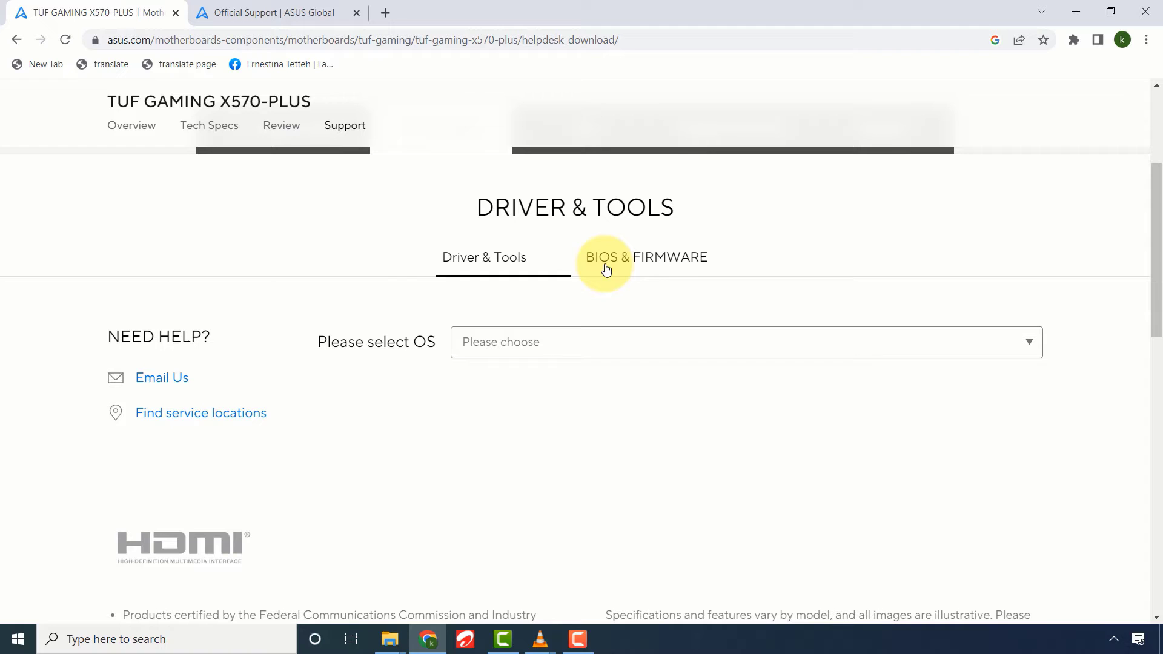
left_click(649, 267)
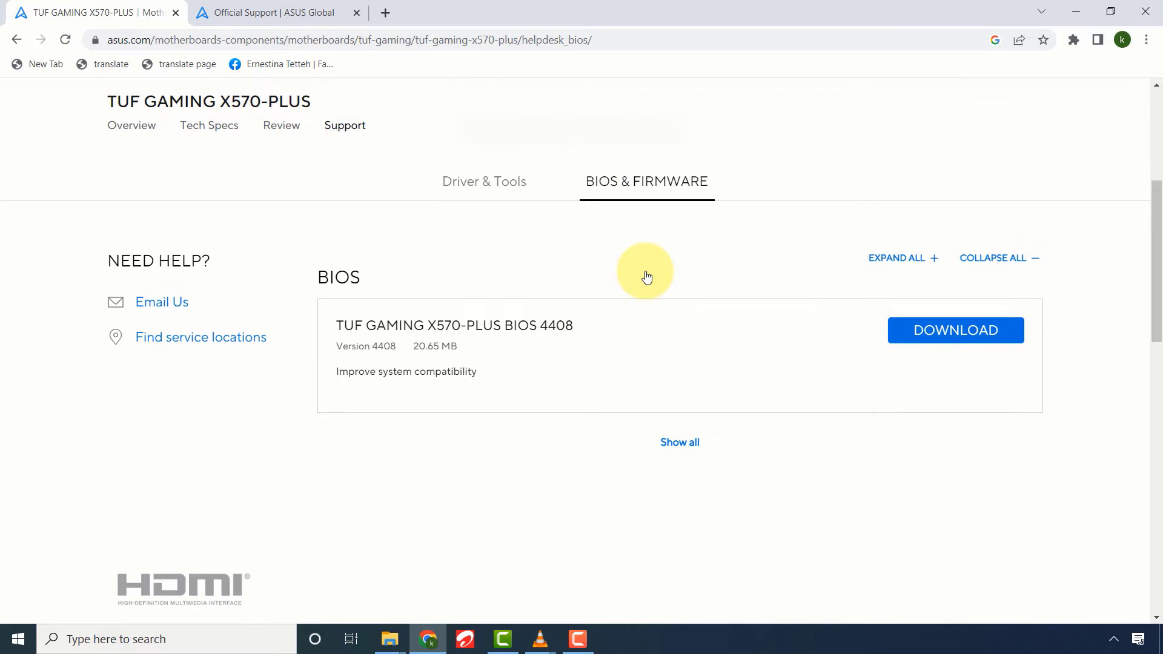
Expand the list to show every BIOS version and locate version 4408
left_click(681, 445)
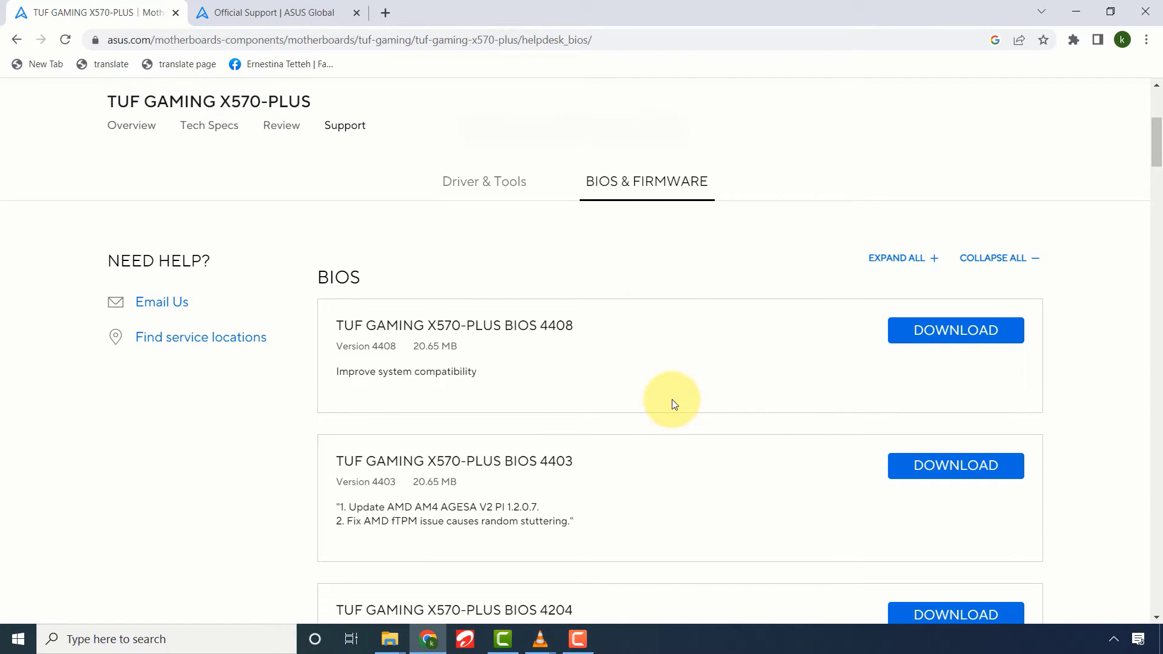
scroll(639, 351, "down", 1)
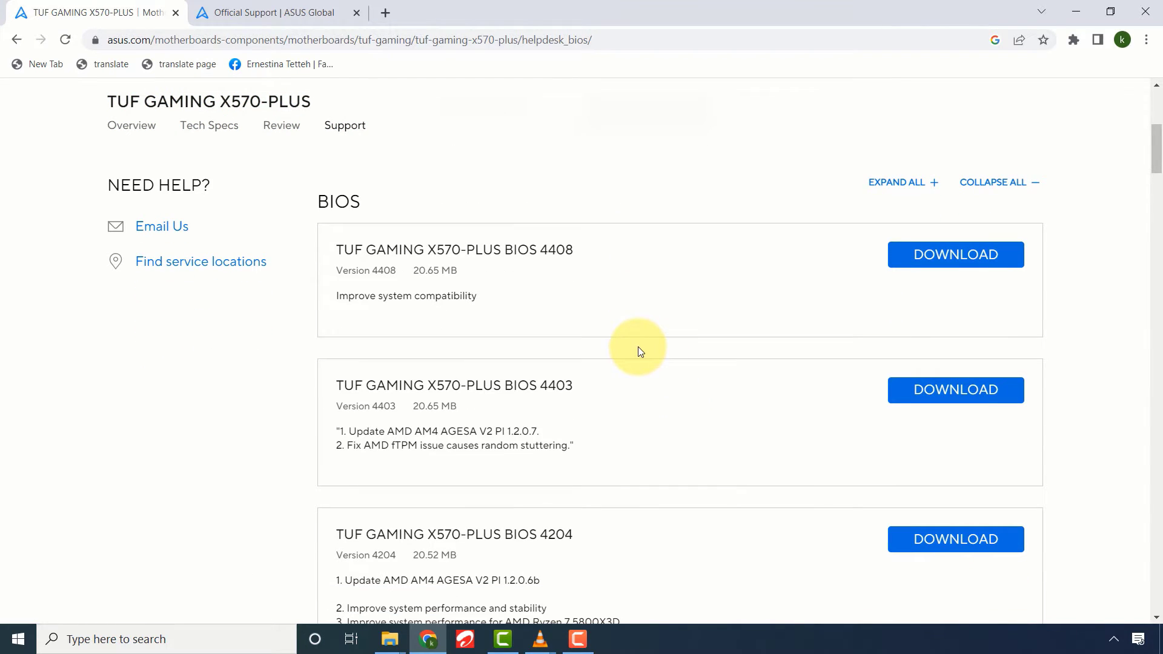
scroll(637, 346, "down", 1)
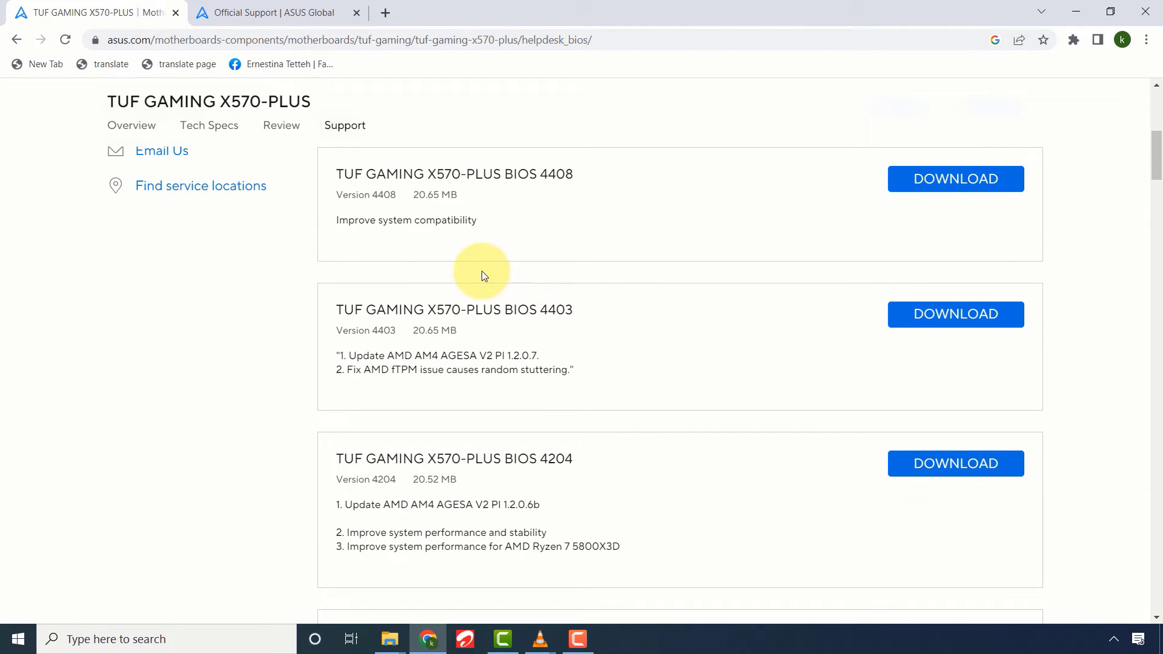
double_click(385, 195)
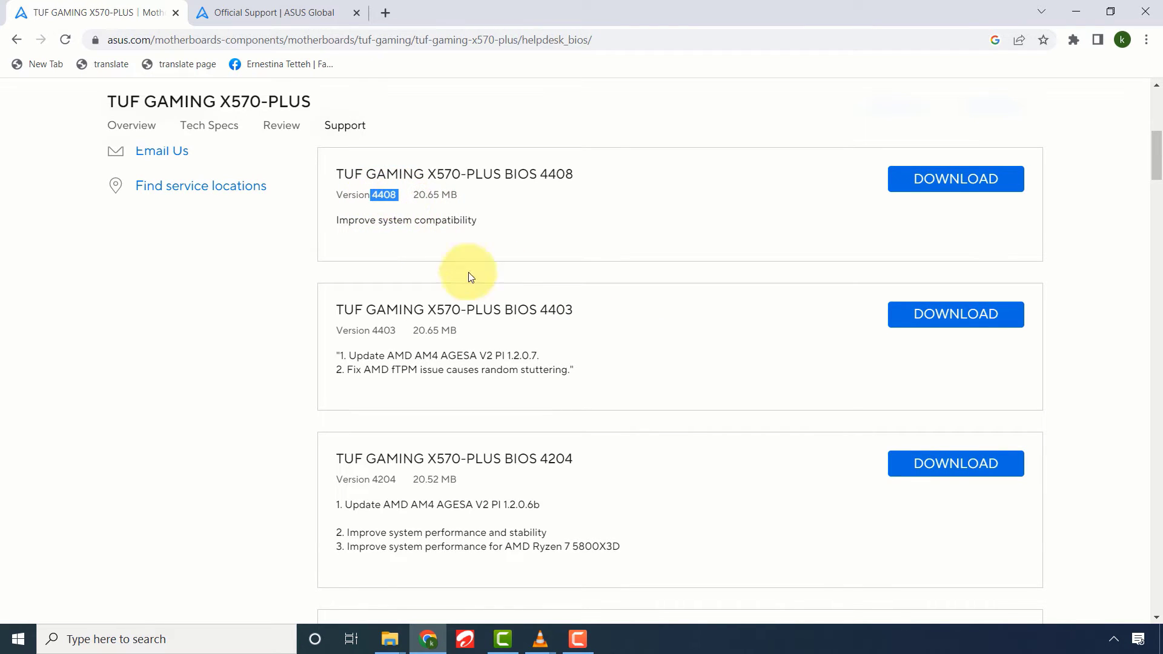
left_click(422, 196)
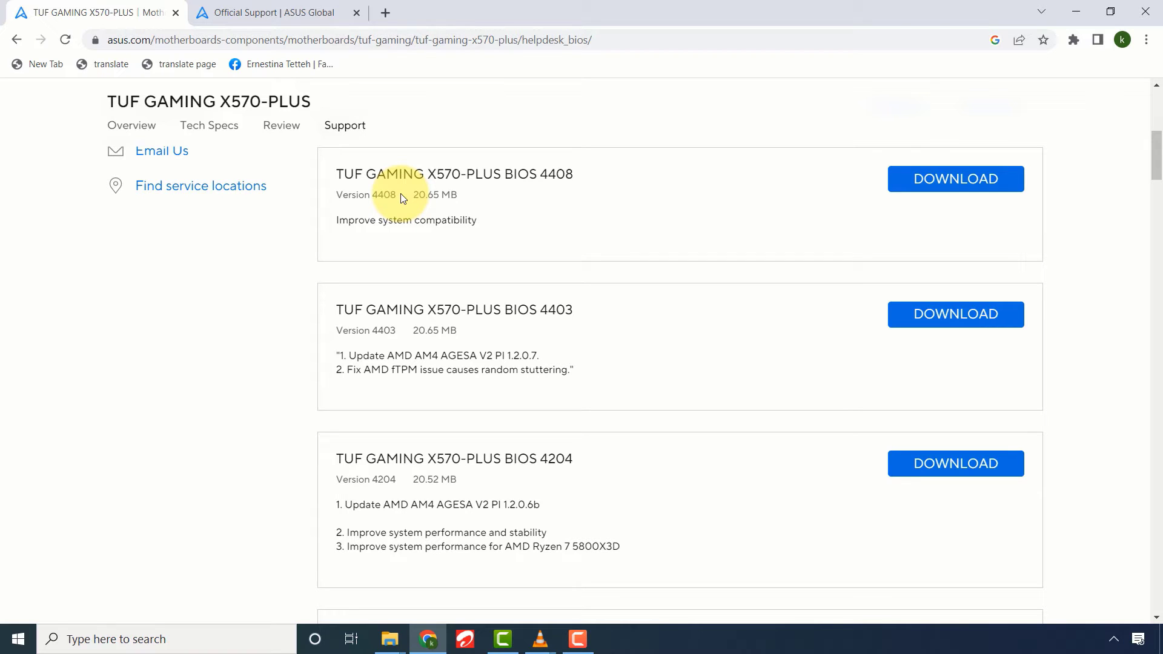
Review the 4408 and 4403 release notes, then download the BIOS 4408 package
left_click_drag(482, 222, 340, 225)
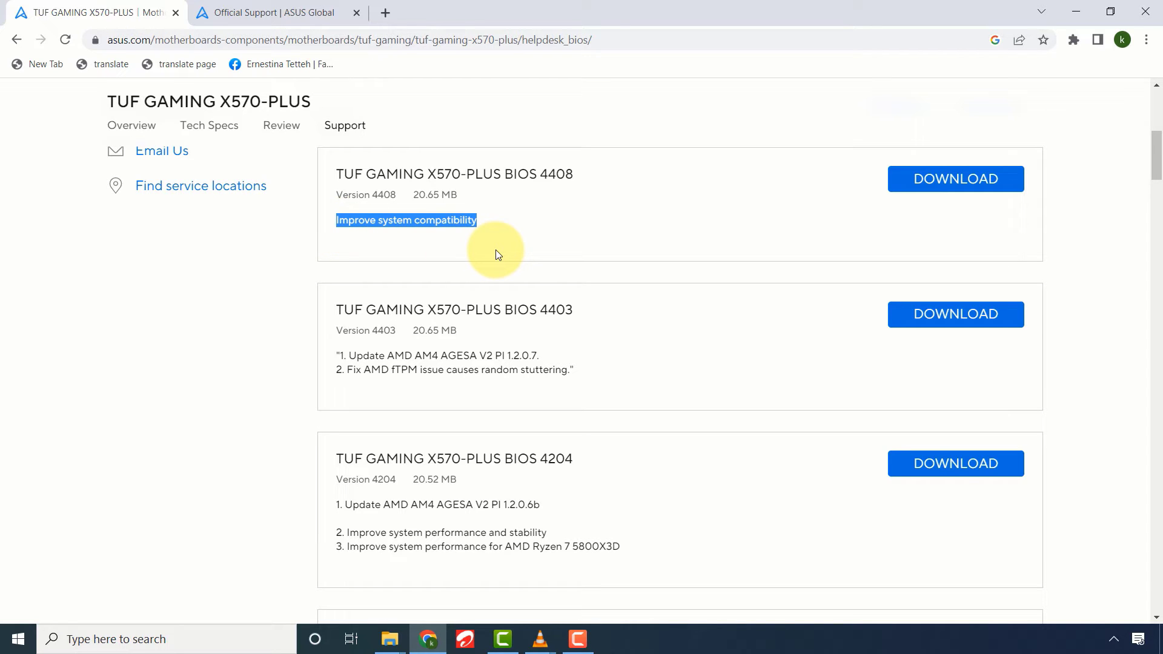
left_click_drag(577, 371, 329, 358)
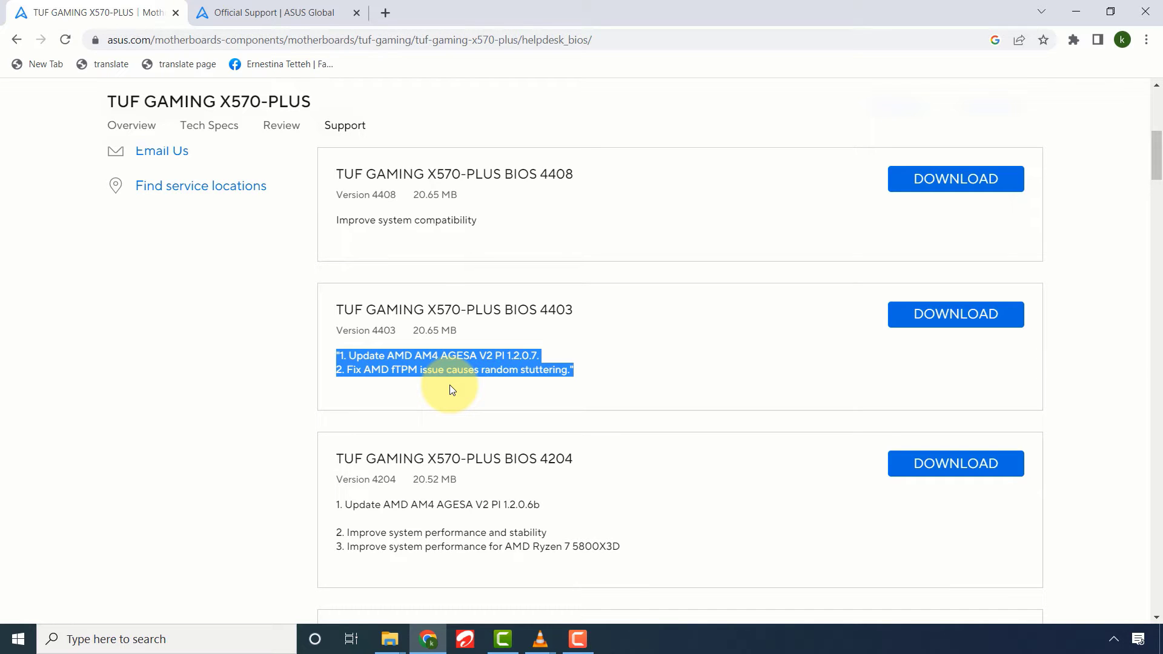
left_click(594, 361)
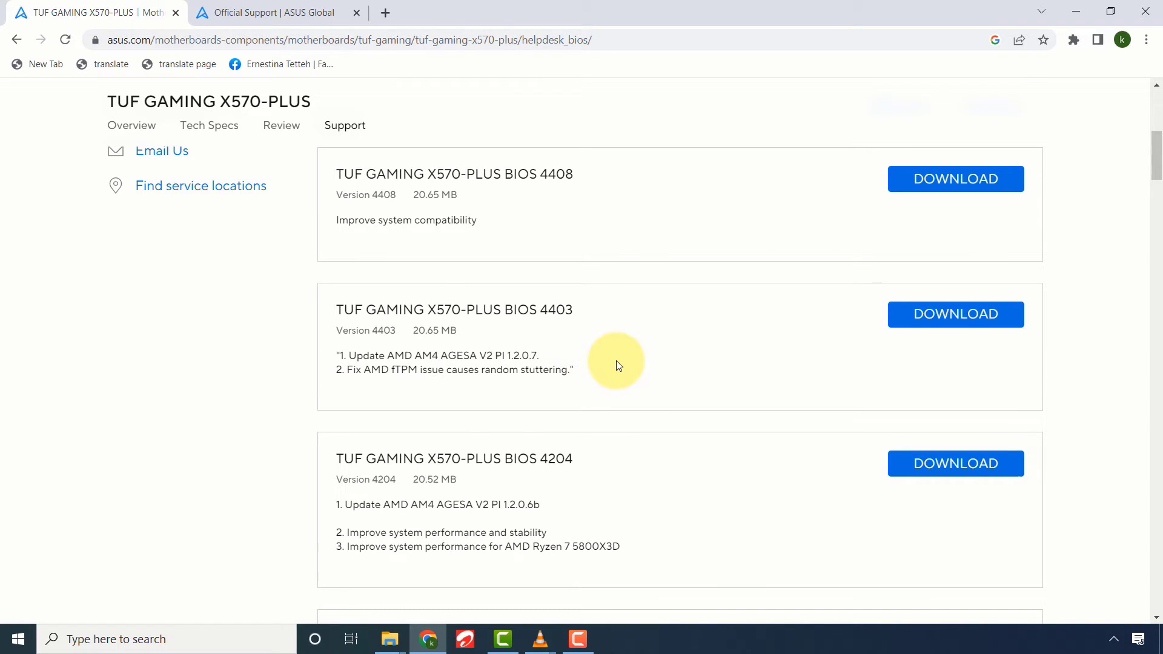
scroll(616, 362, "up", 3)
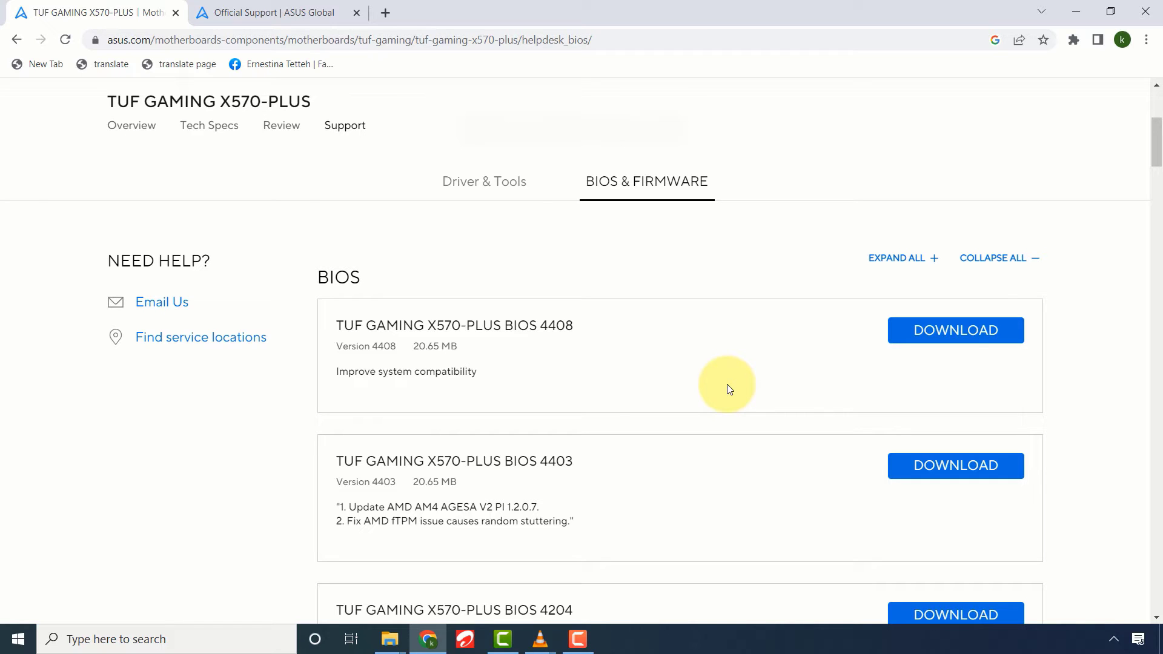
left_click(967, 340)
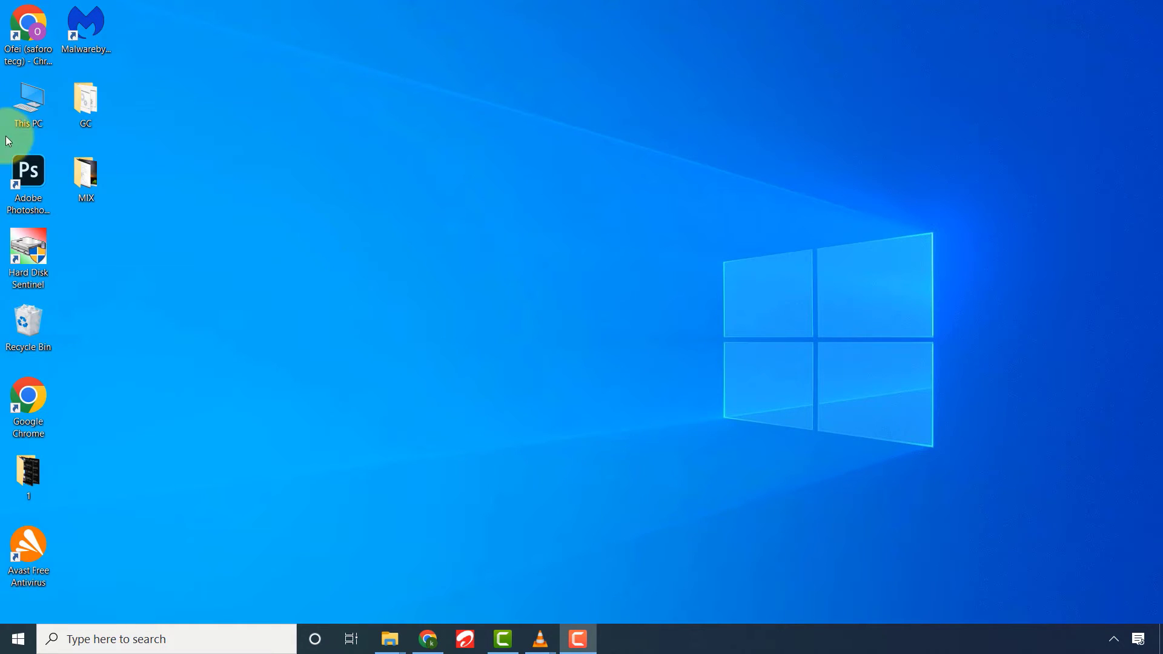
Copy the BIOS zip from Downloads and paste it onto the desktop
left_click(27, 102)
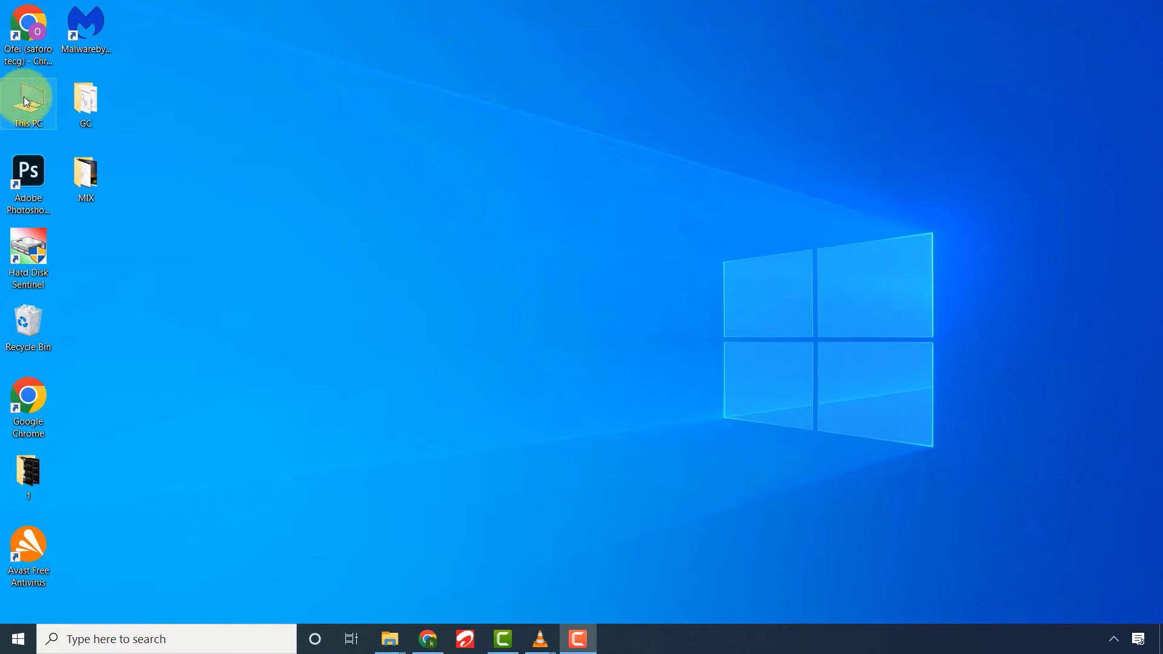
double_click(26, 101)
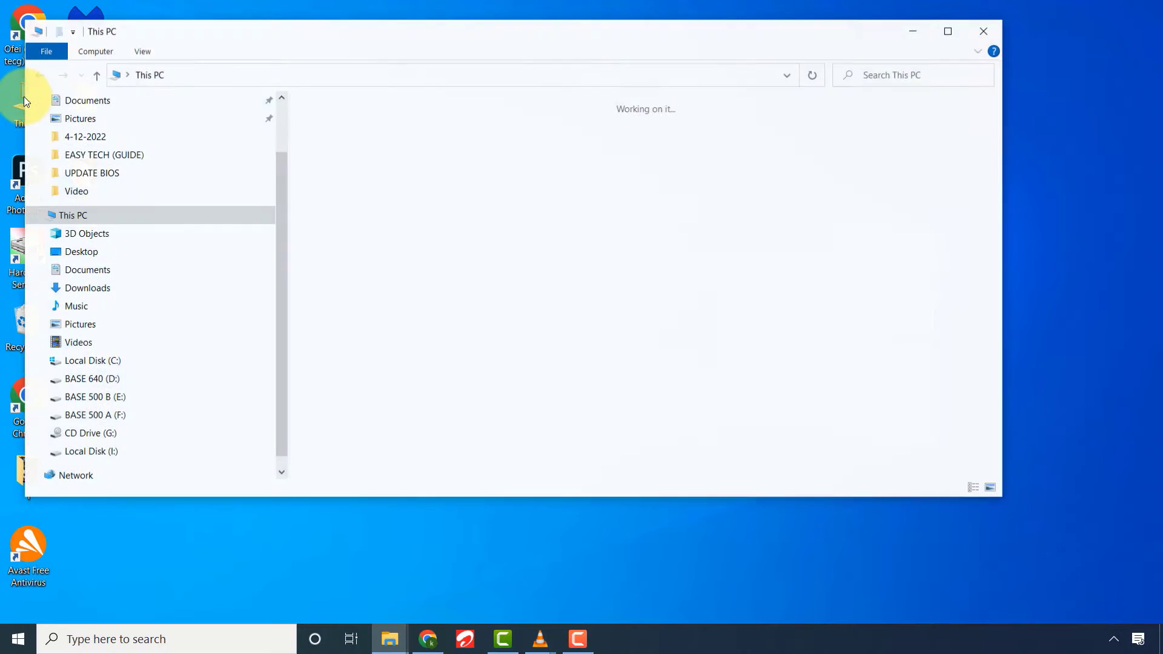
left_click(86, 291)
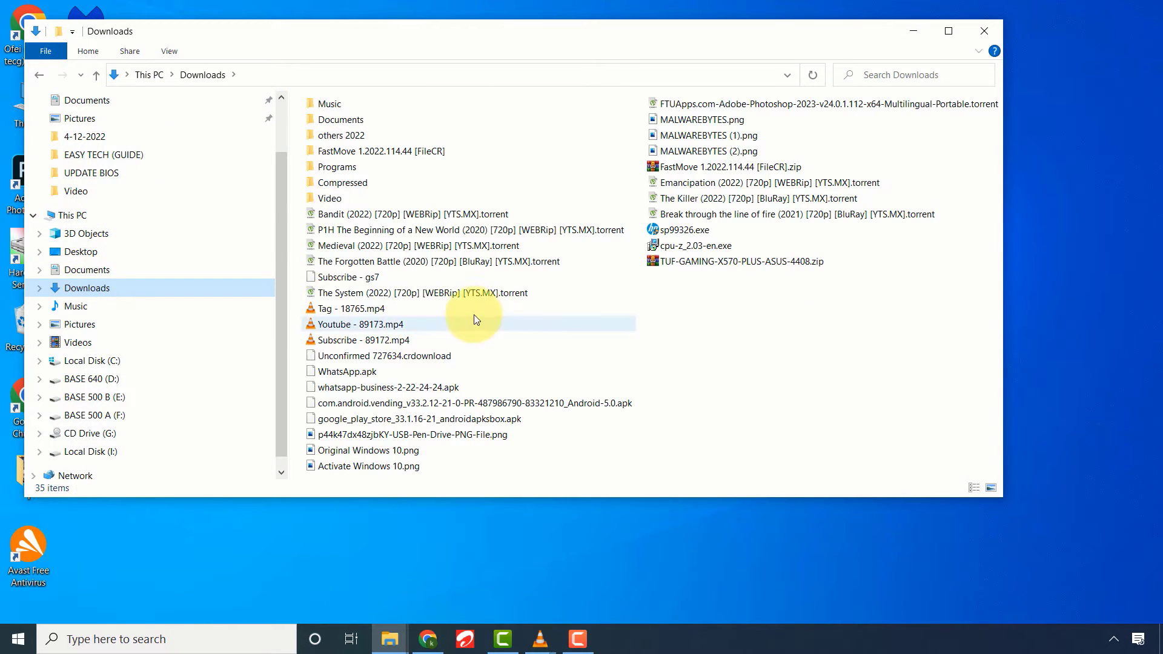
right_click(695, 260)
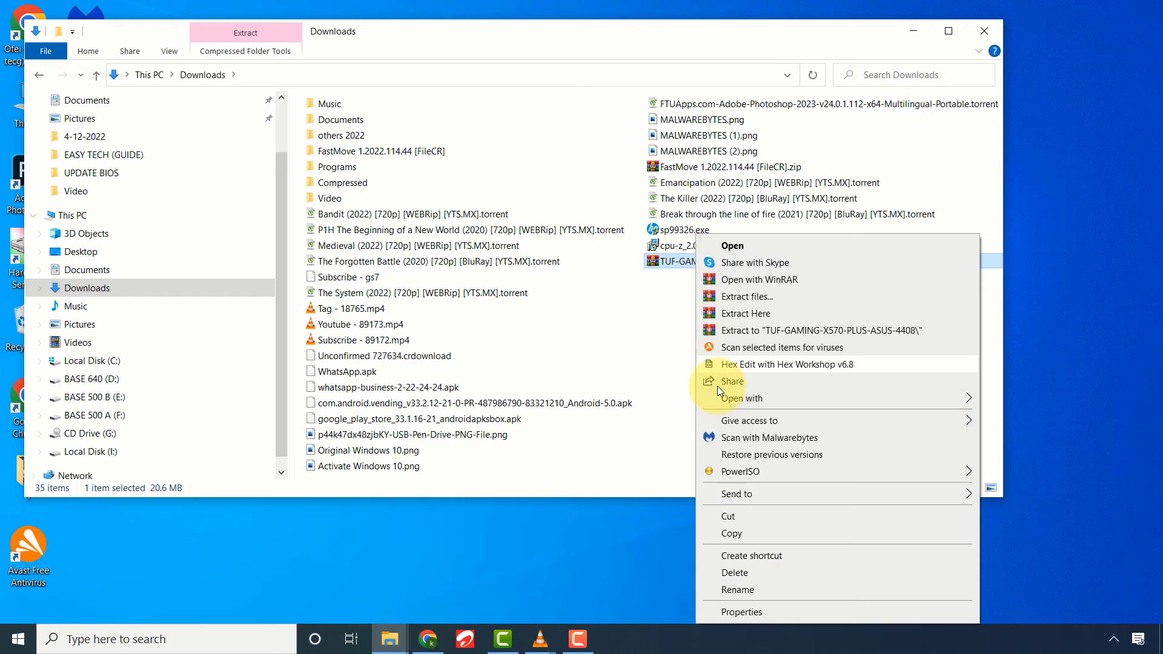
left_click(735, 533)
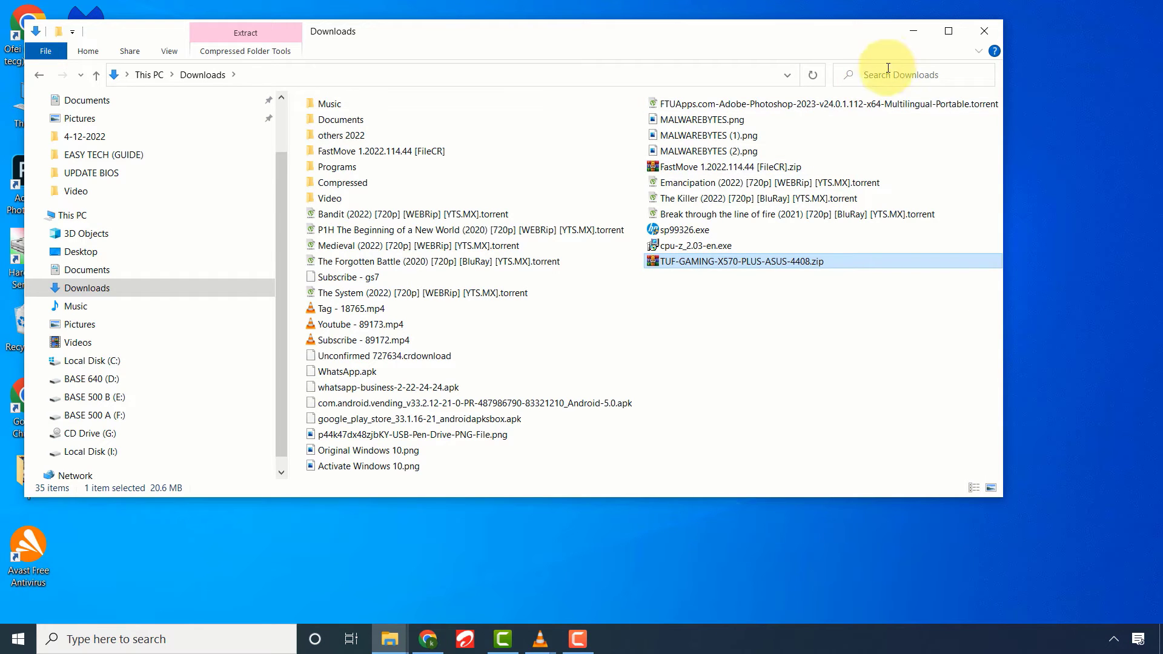
left_click(913, 30)
right_click(511, 239)
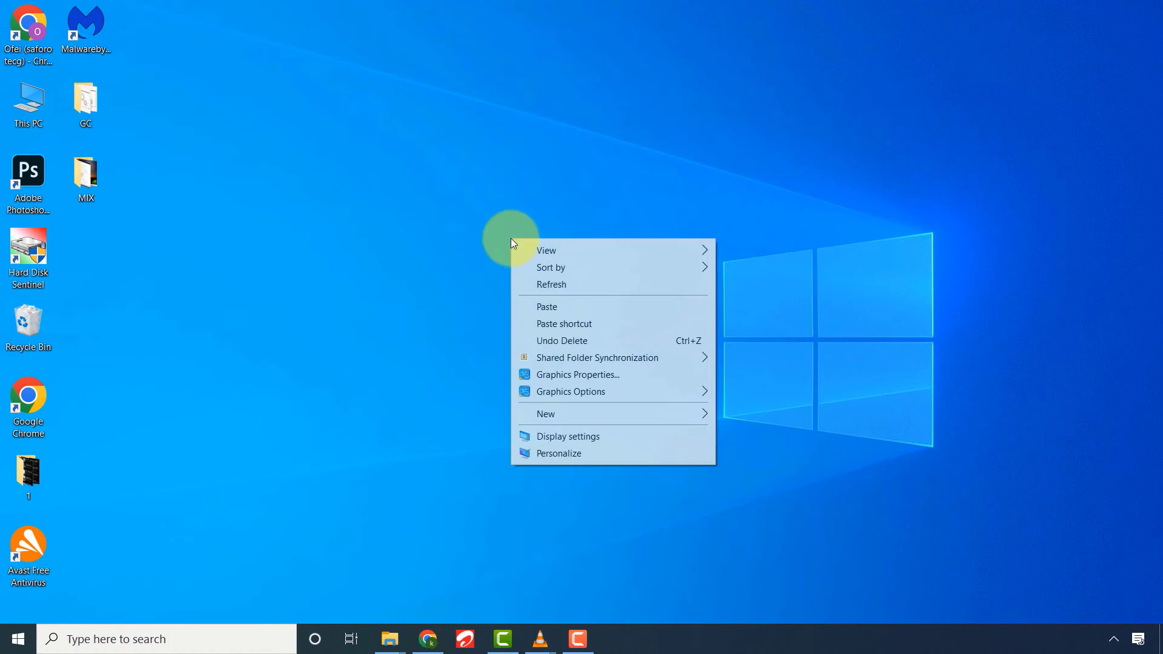
left_click(566, 310)
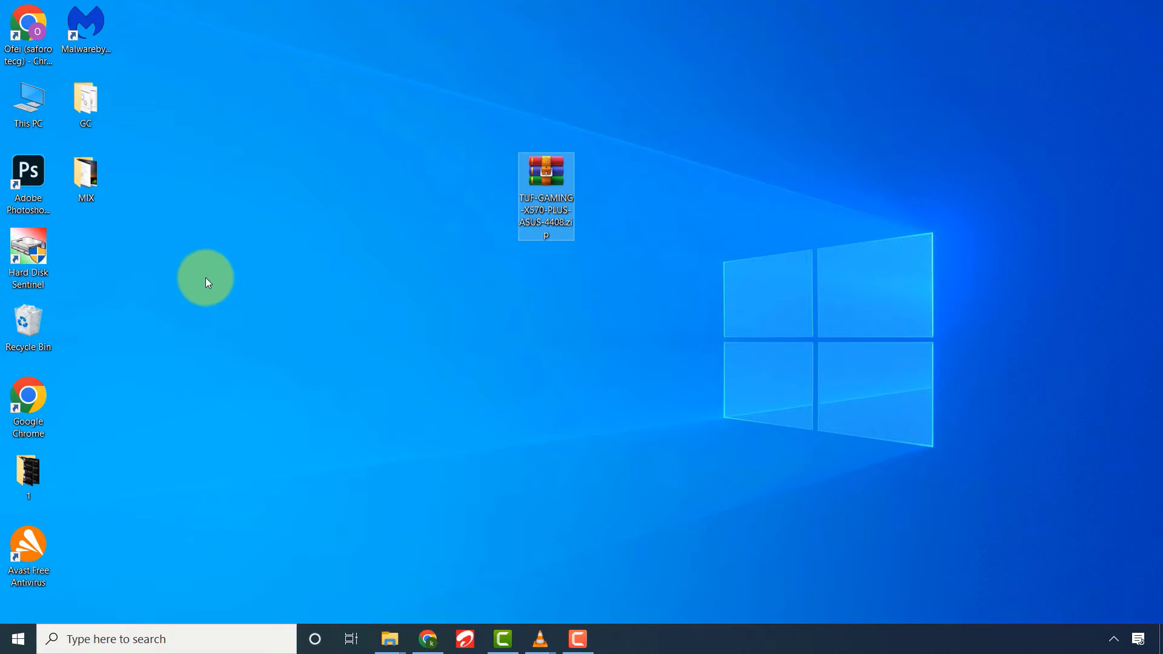
Extract the zip to a TUF-GAMING-X570-PLUS-ASUS-4408 folder and place it below the archive
right_click(541, 181)
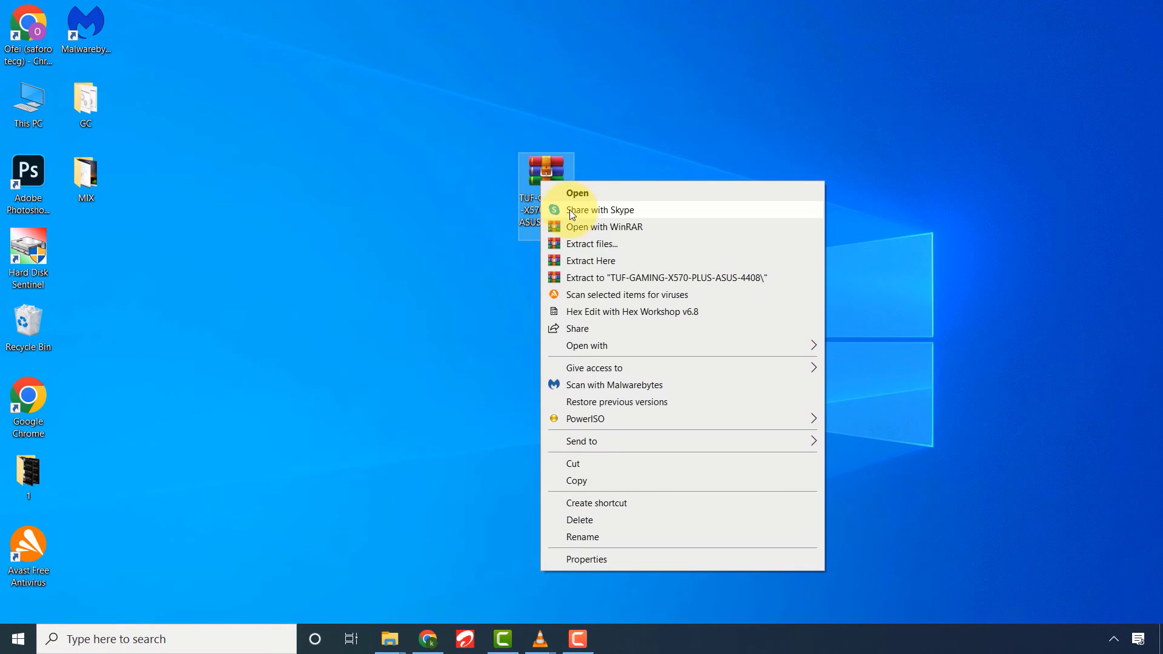
left_click(638, 279)
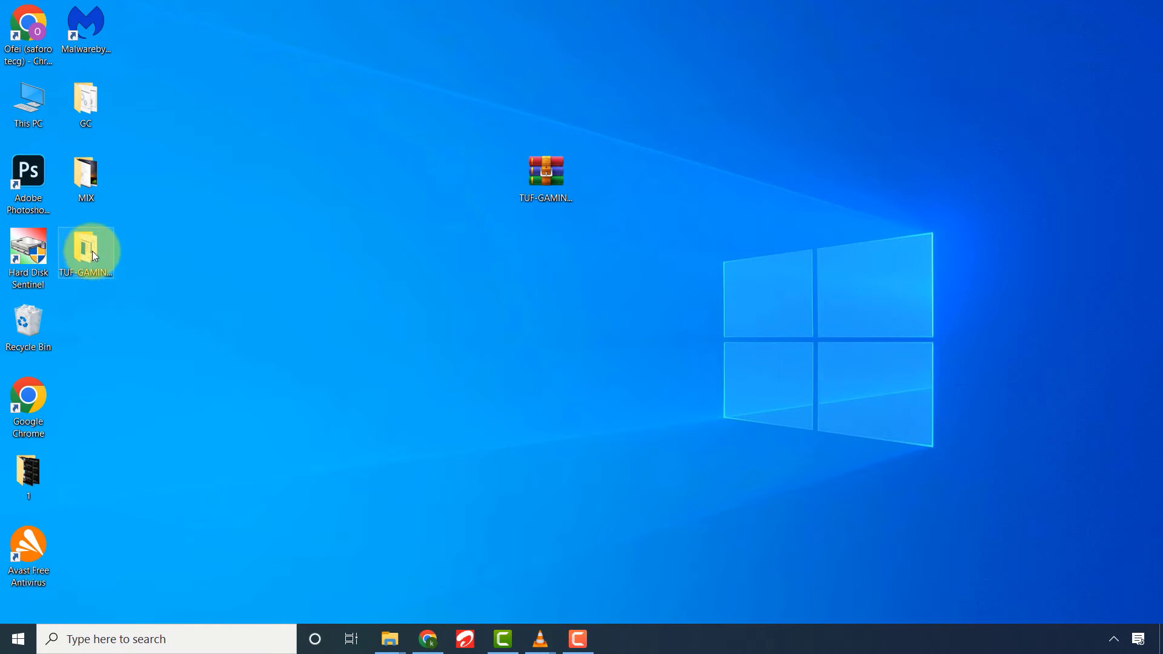
left_click_drag(95, 256, 547, 251)
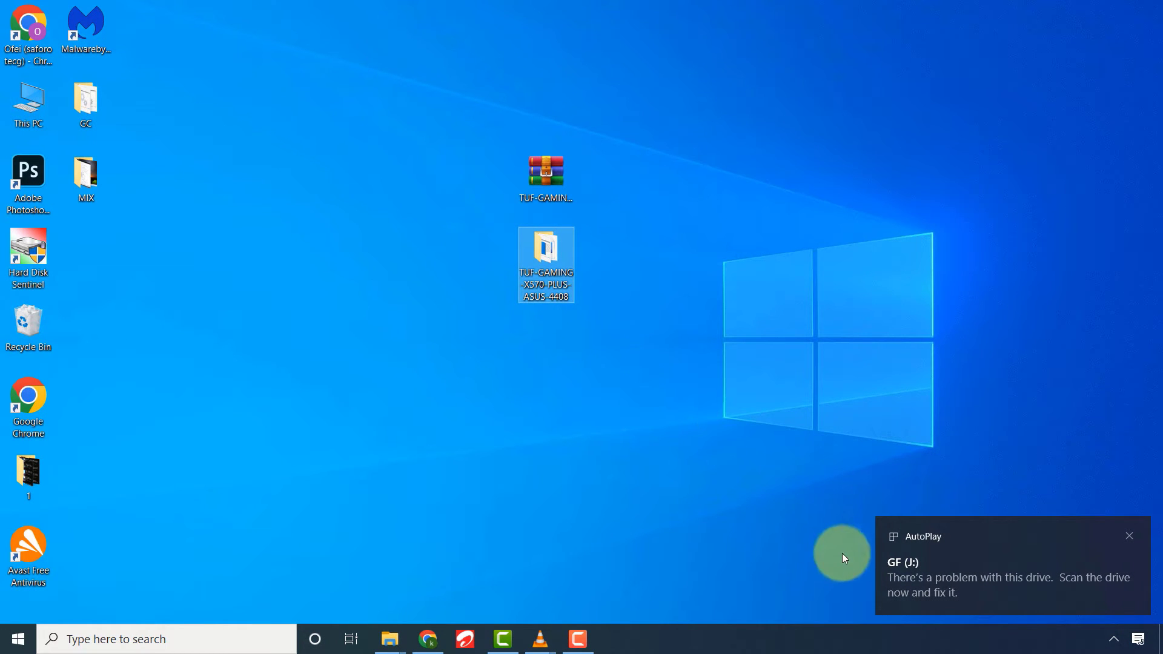
Format the SAFORO (H:) USB drive as FAT, accepting the data-erase warning
double_click(31, 100)
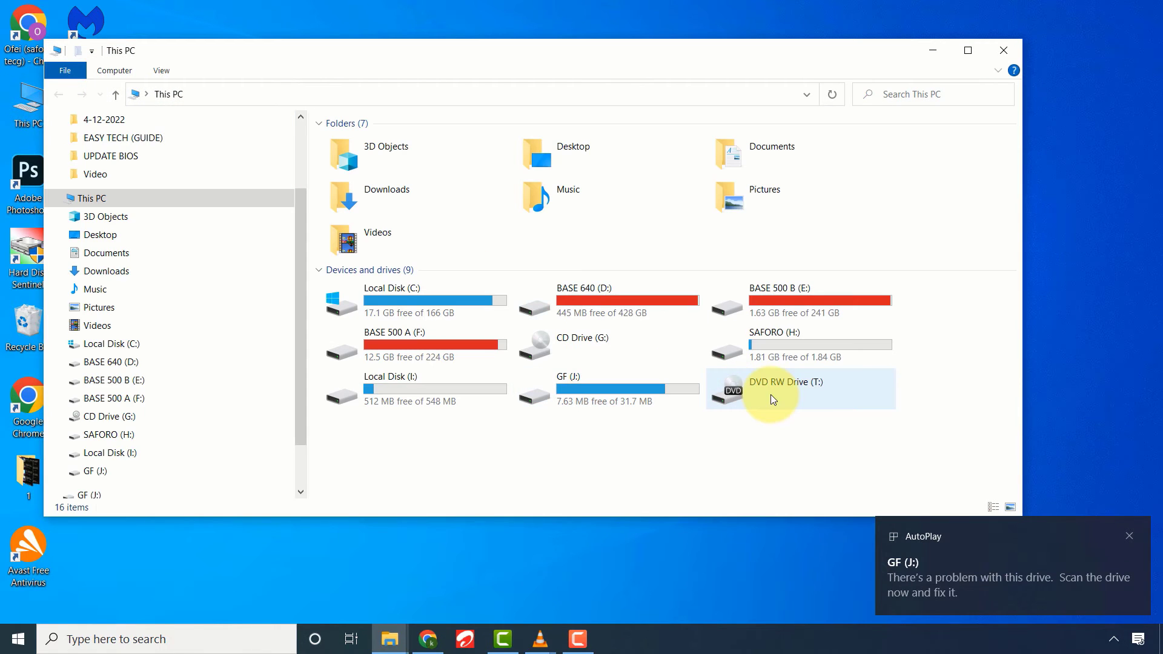
right_click(791, 343)
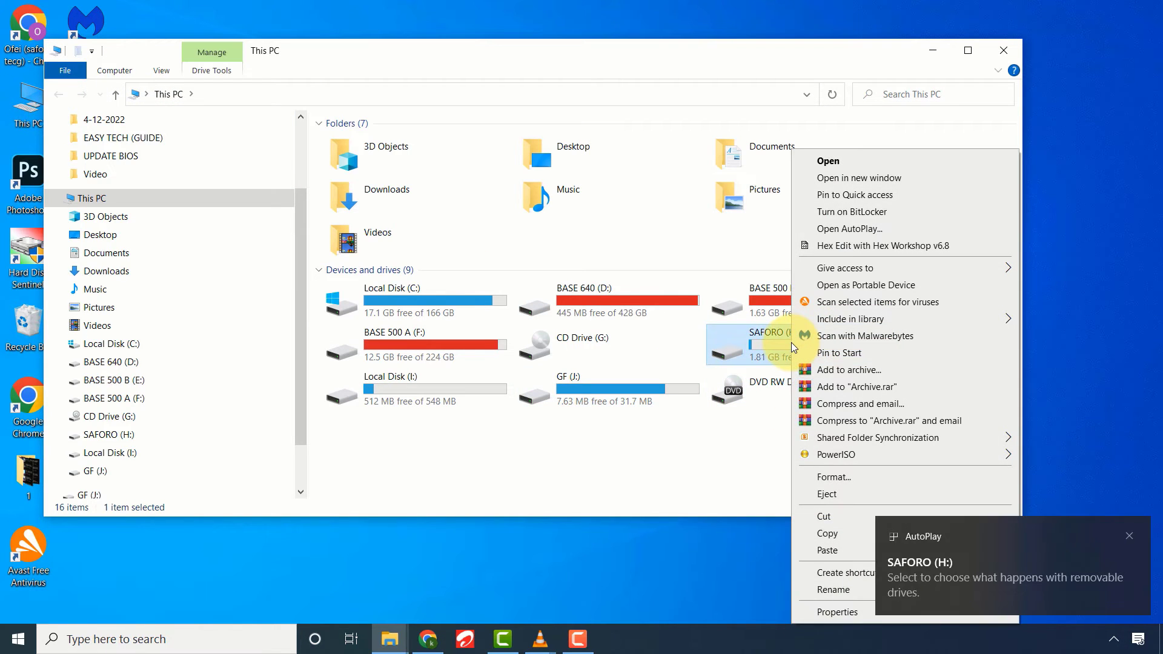
left_click(852, 479)
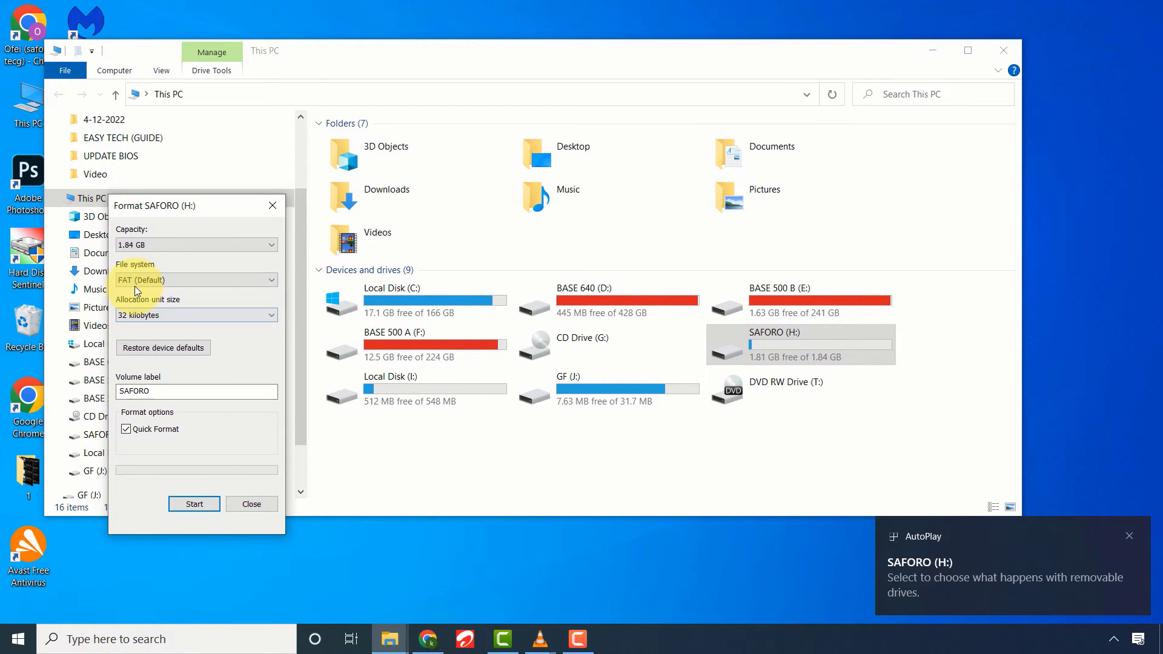
left_click(192, 501)
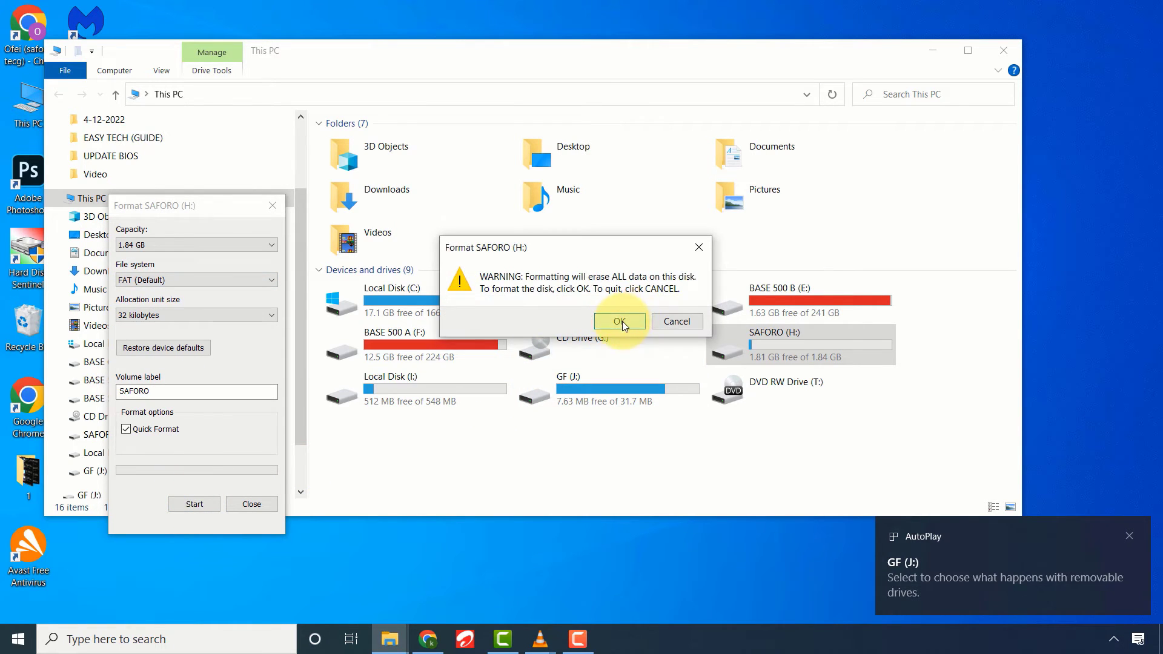
left_click(621, 322)
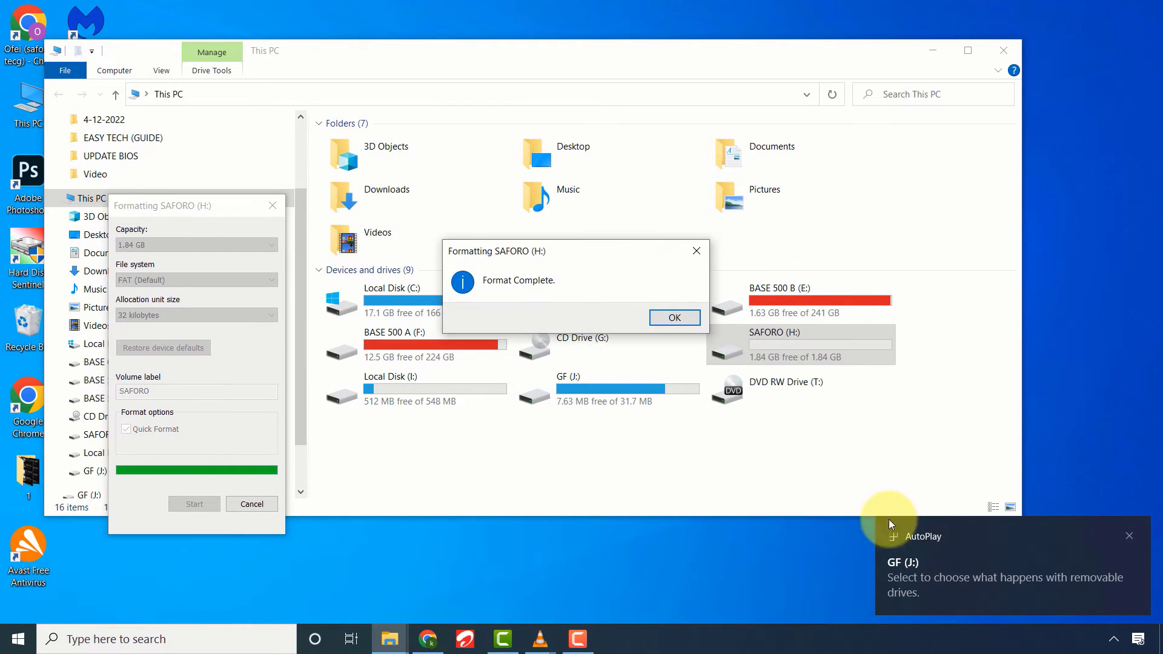
left_click(654, 324)
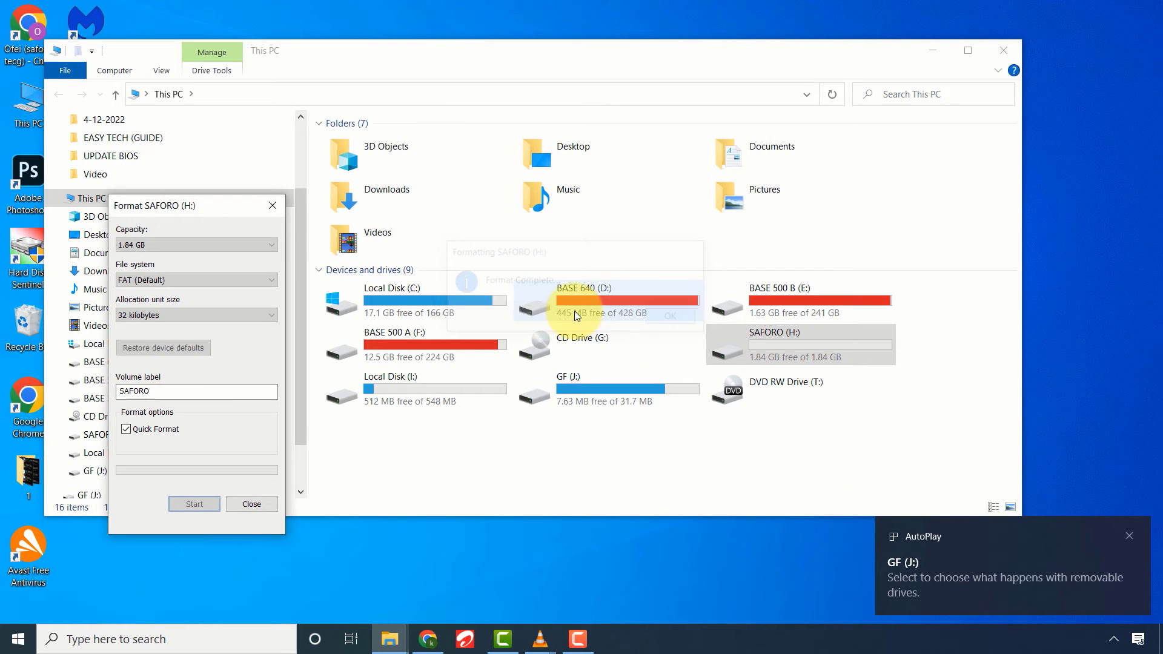
left_click(278, 206)
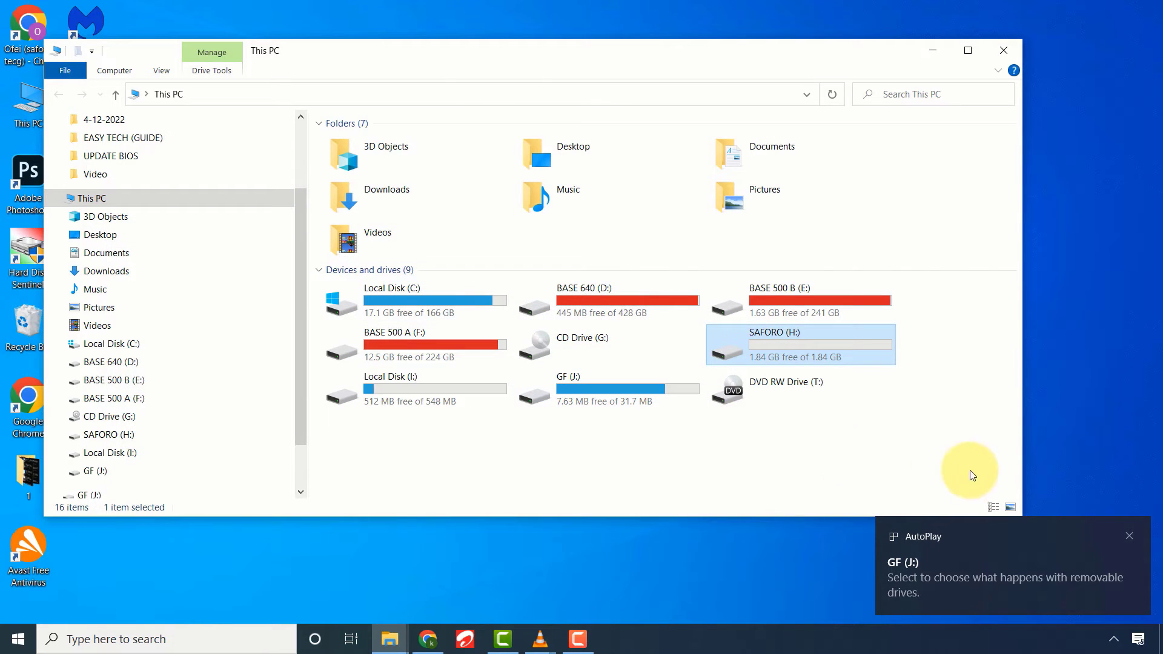
left_click(1128, 535)
left_click(933, 50)
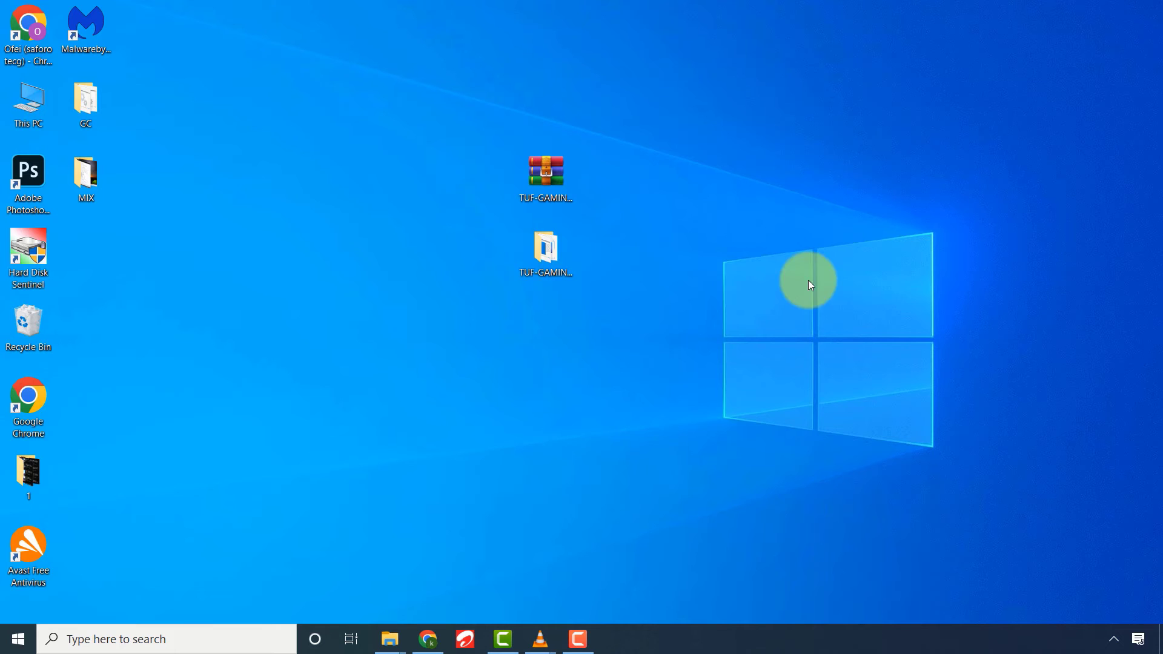
Send the extracted TUF-GAMING BIOS folder to the SAFORO (H:) drive
right_click(544, 259)
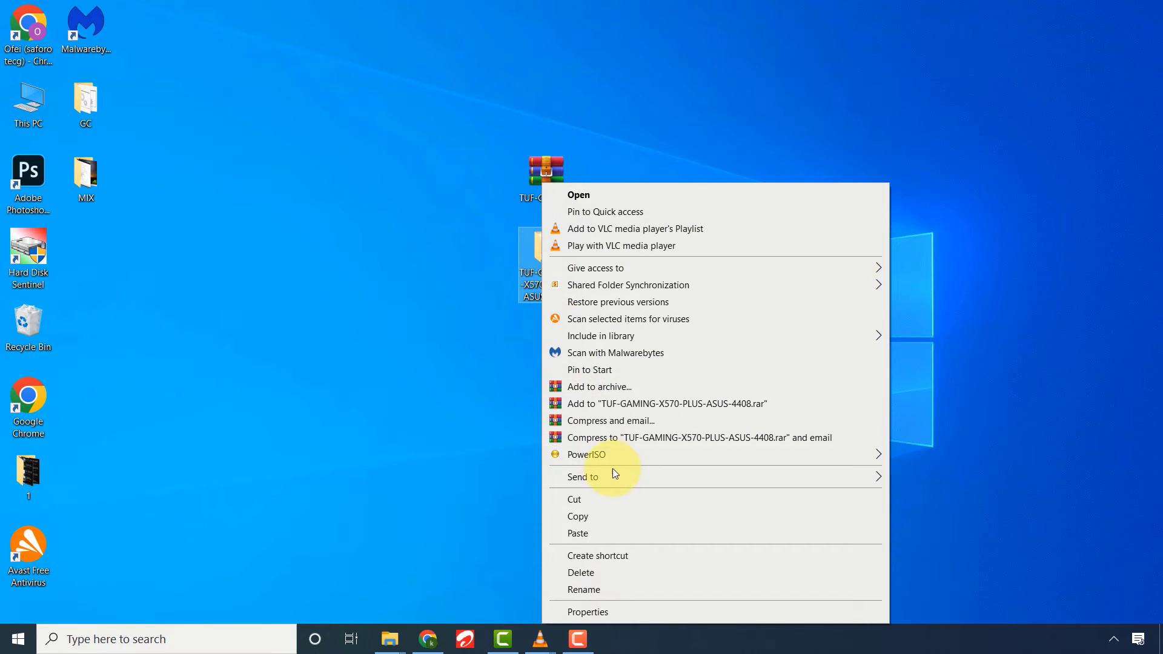
mouse_move(620, 482)
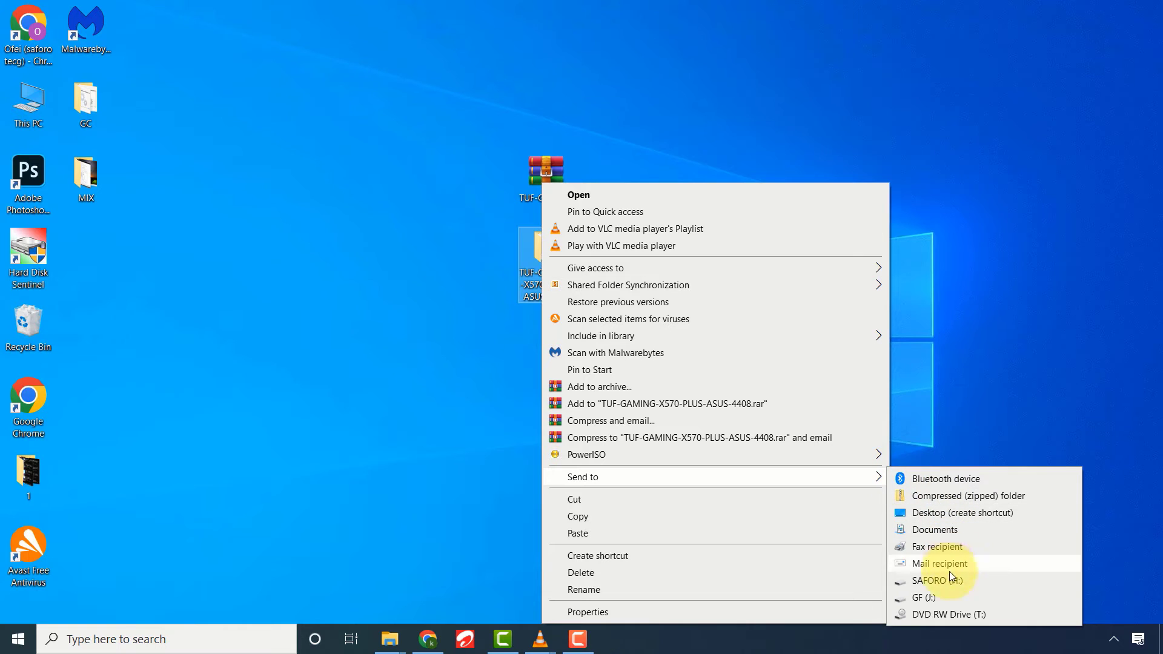
left_click(932, 582)
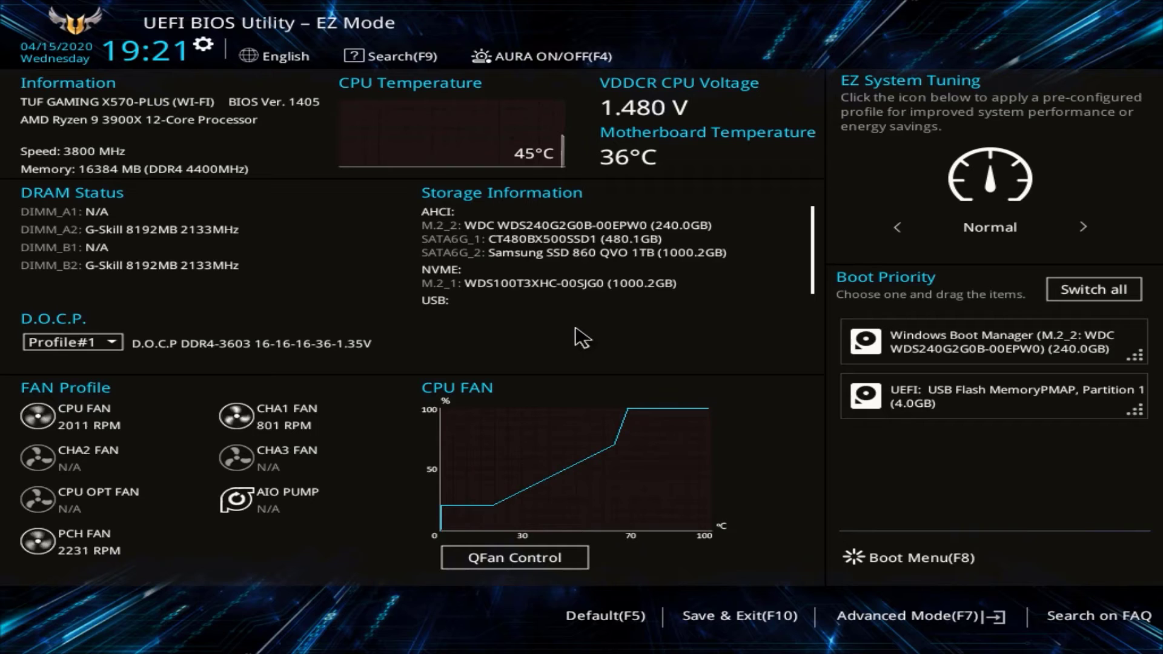
Switch to Advanced Mode and launch ASUS EZ Flash 3 Utility from the Tool tab
left_click(956, 616)
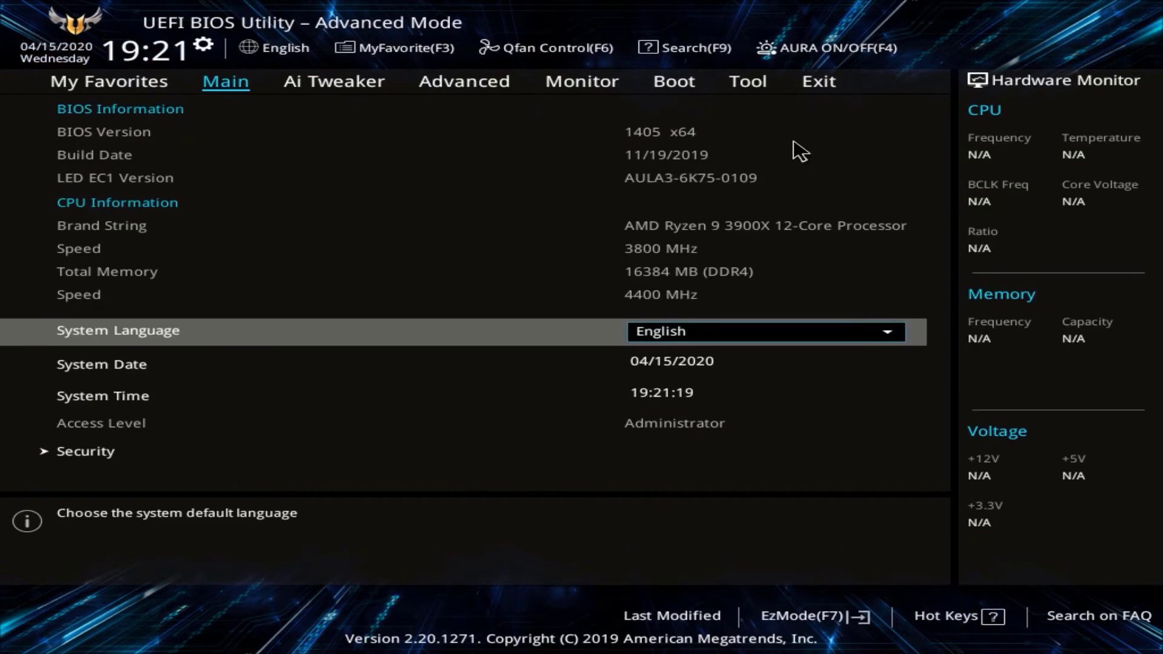
left_click(758, 78)
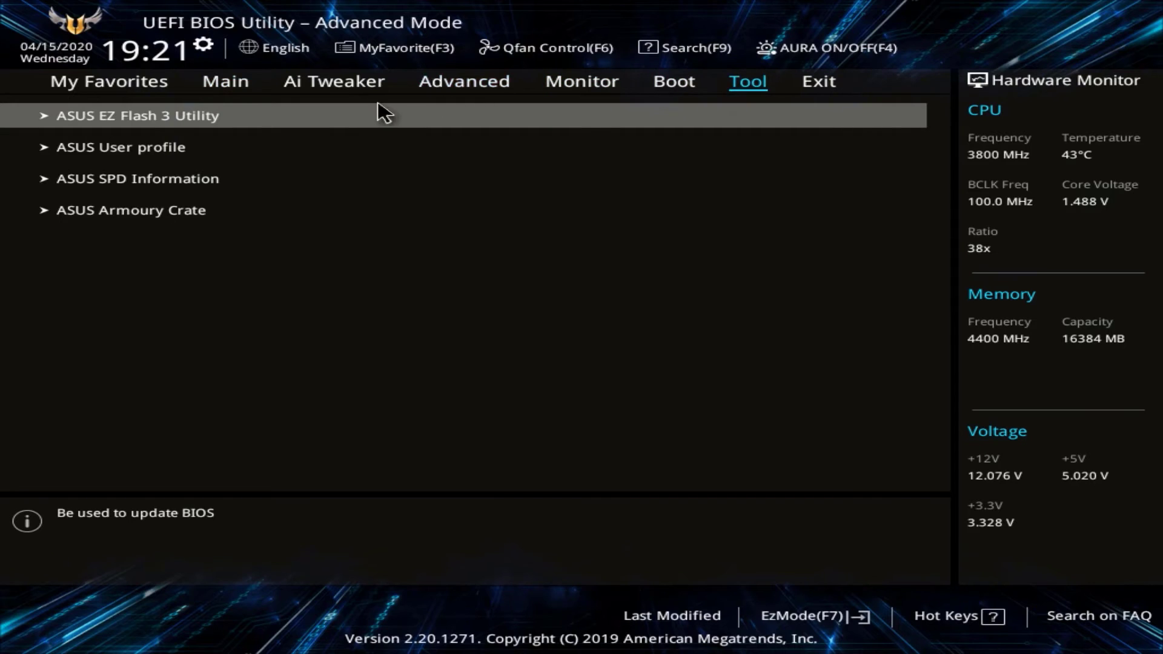
left_click(172, 128)
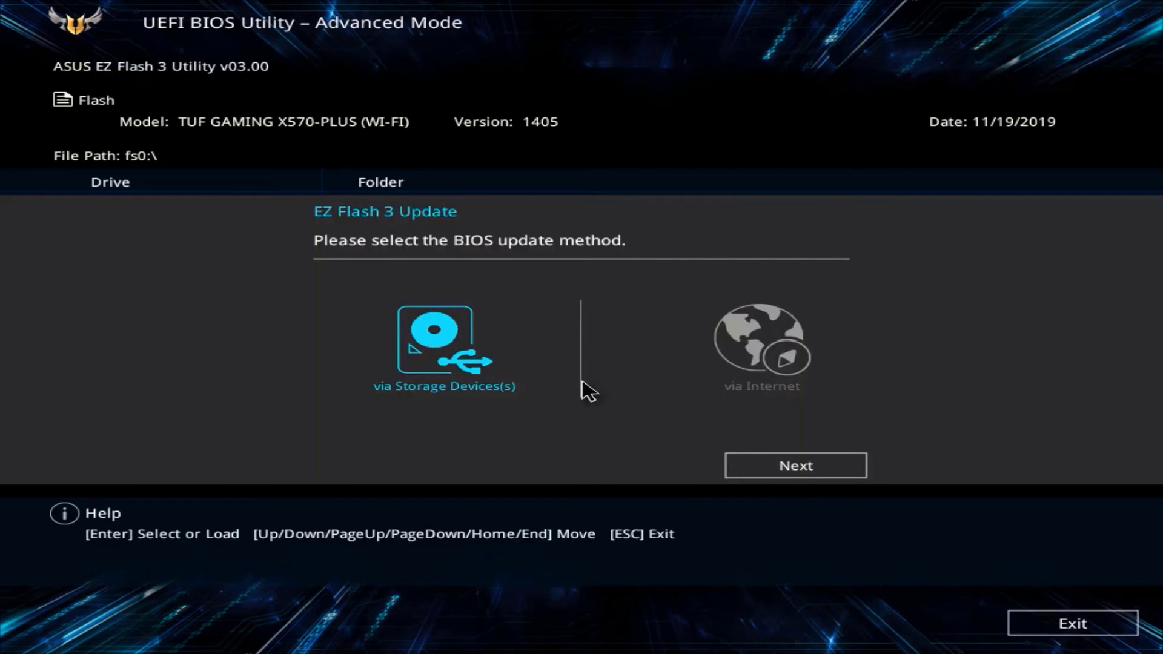
Update via storage device using the version 1407 .CAP file on fs0:\, confirming both prompts
left_click(798, 467)
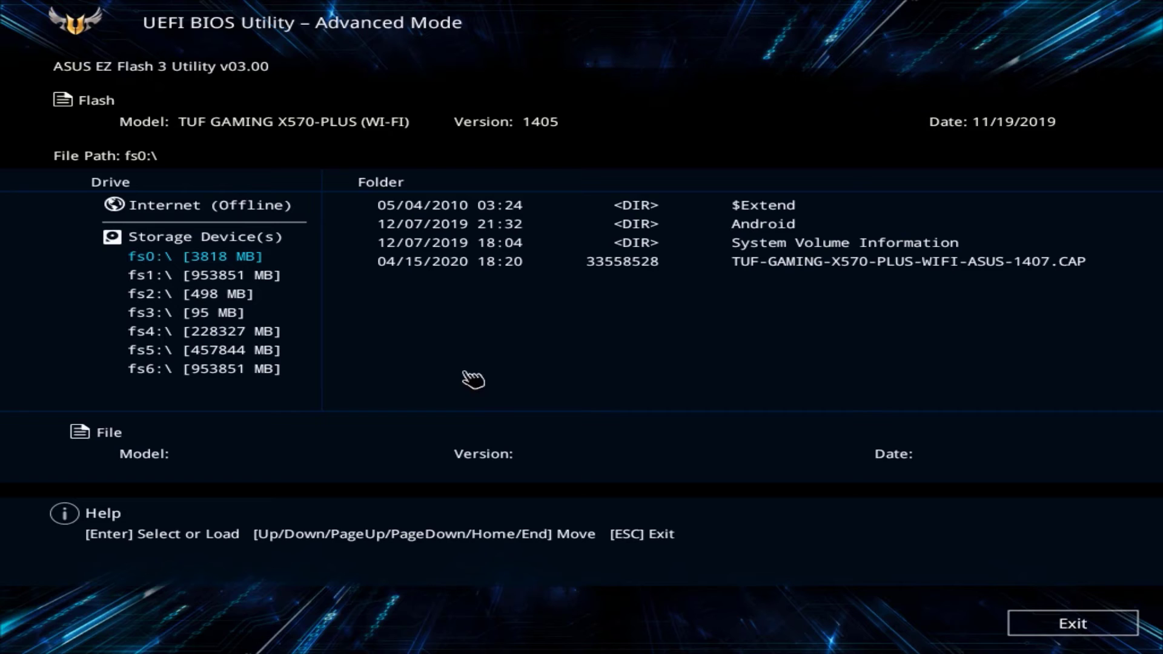
left_click(187, 264)
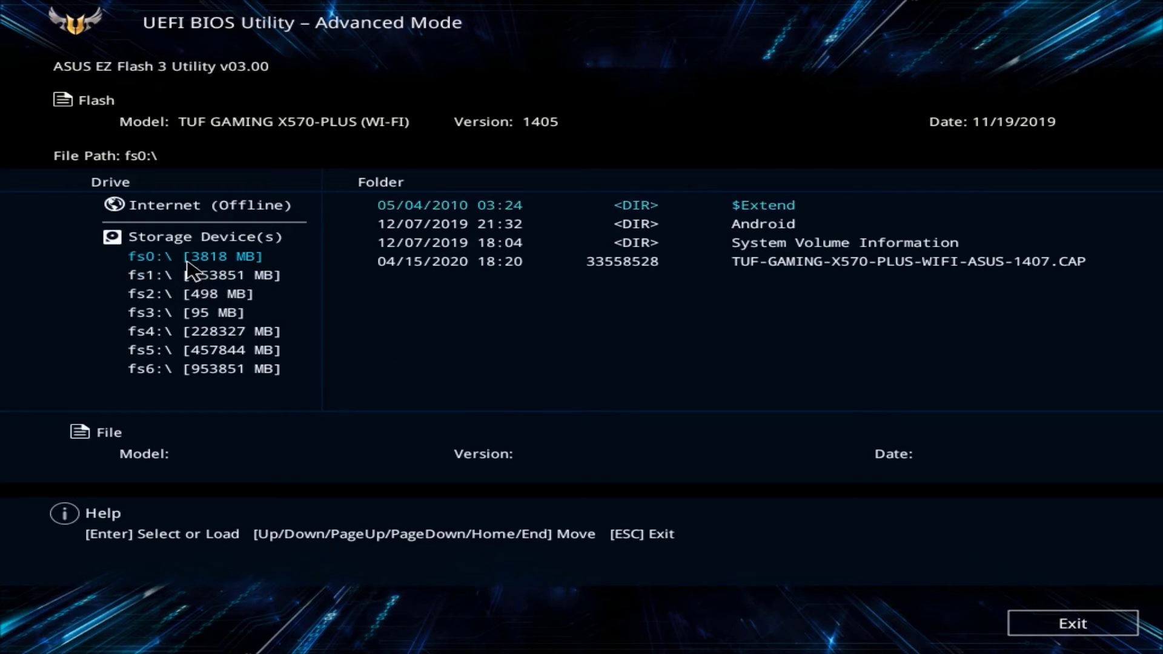
left_click(460, 265)
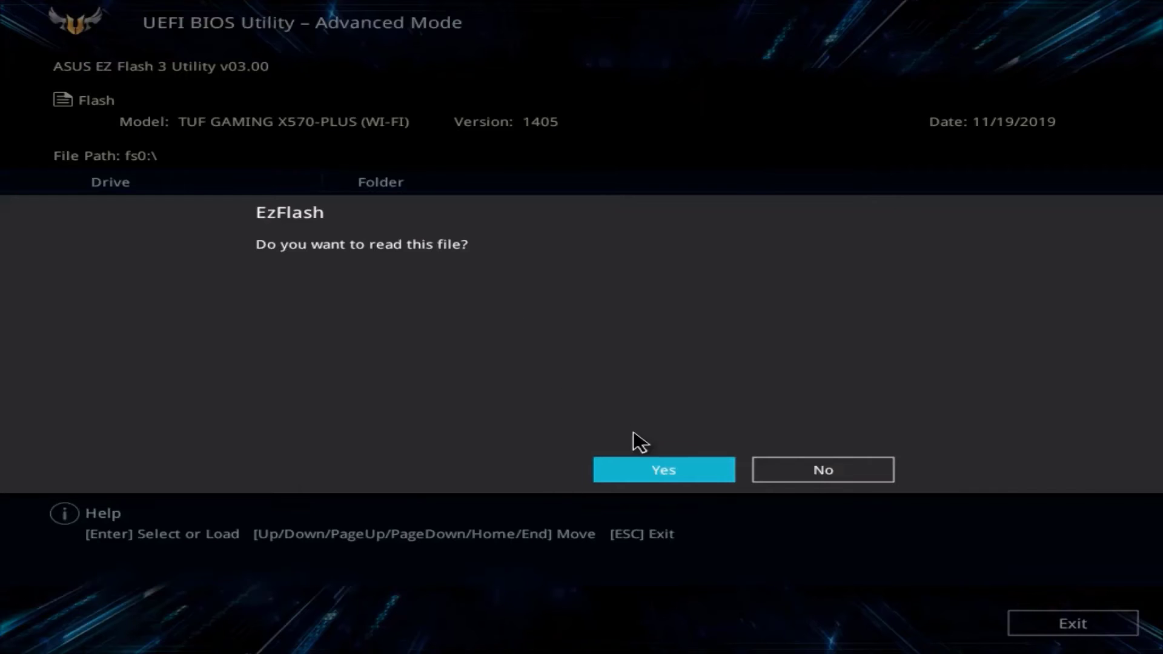
left_click(657, 481)
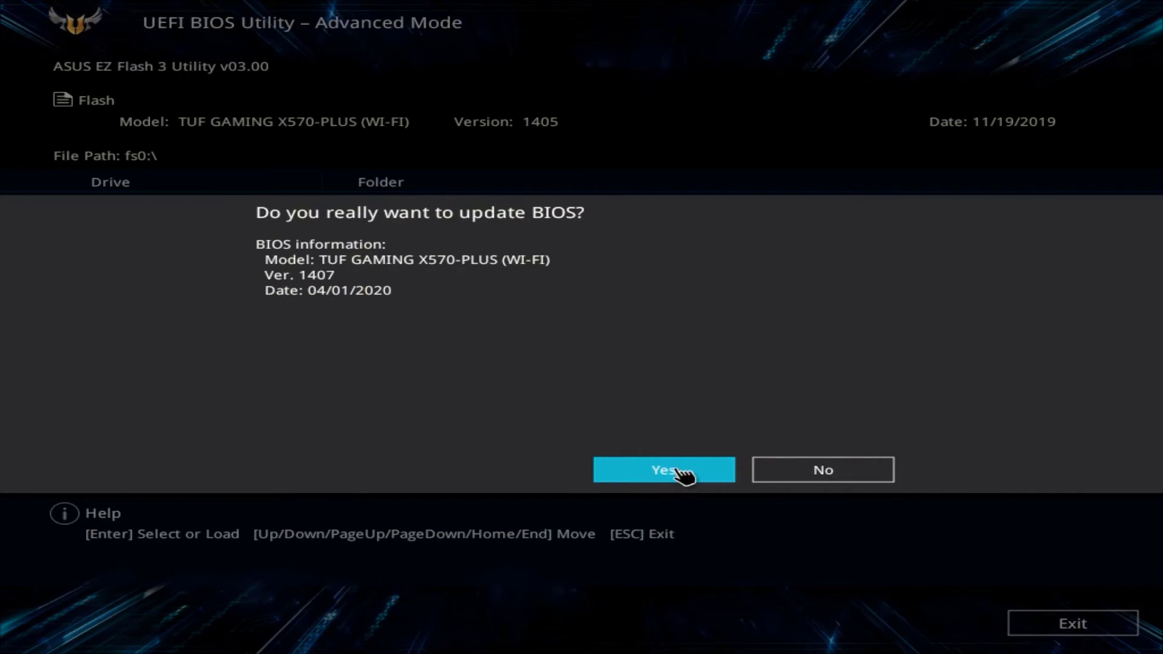
left_click(677, 470)
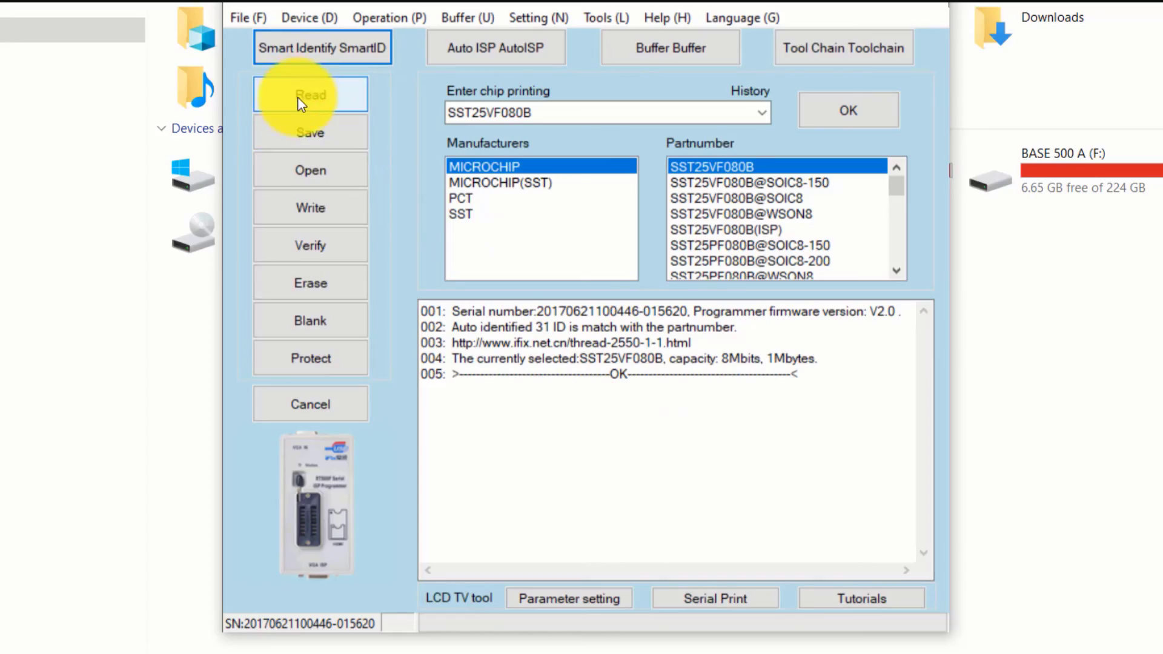
Read the SST25VF080B chip contents in RT809F Programmer, starting auto-verification
left_click(301, 105)
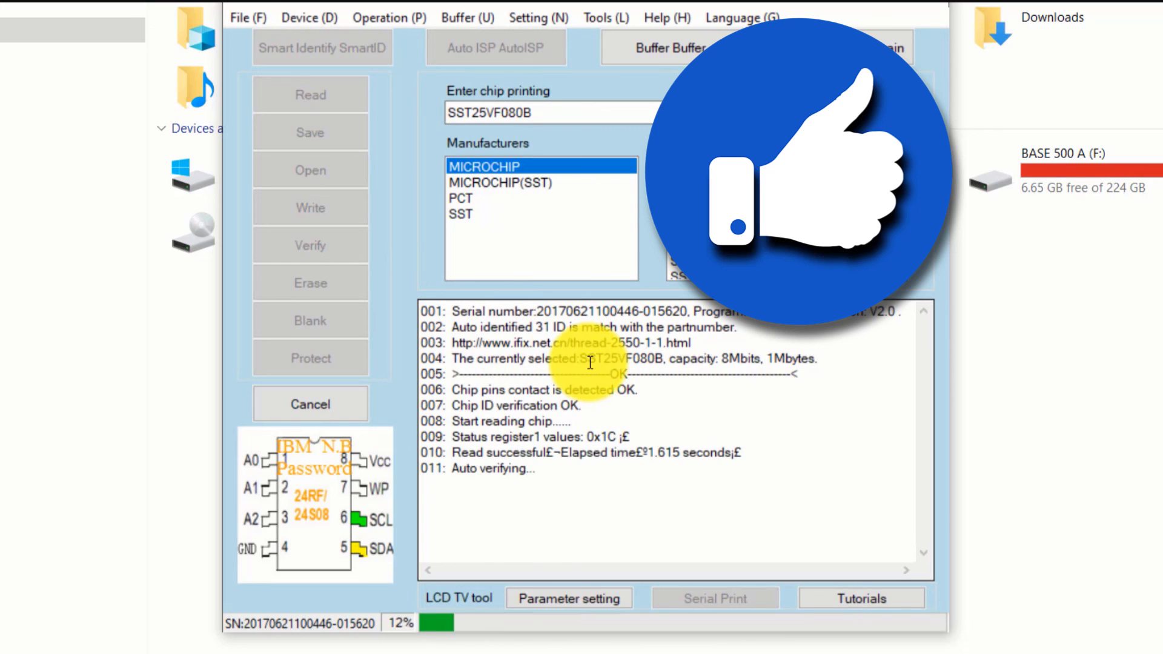